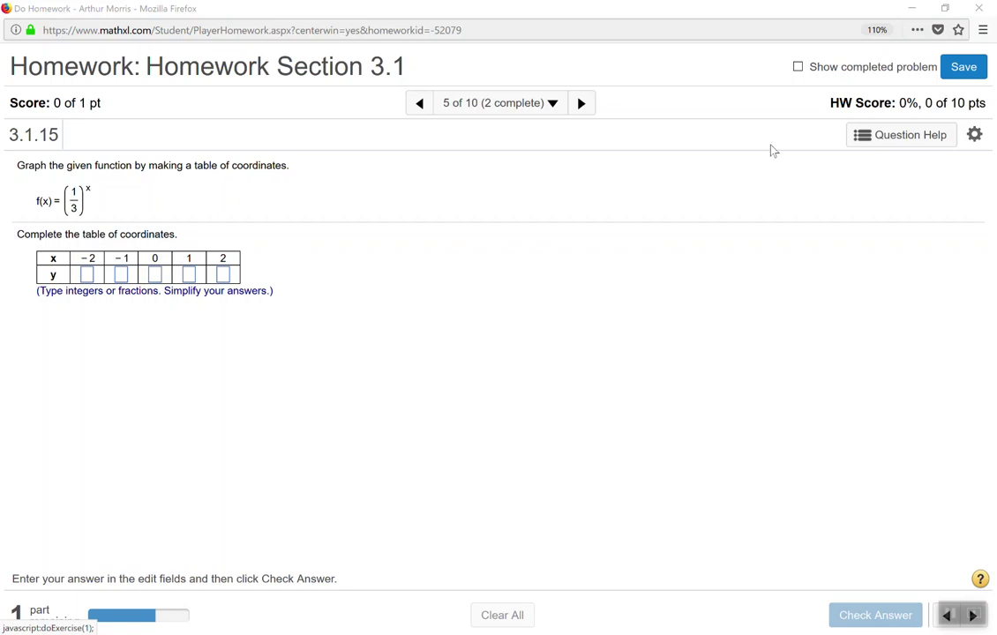
left_click(878, 32)
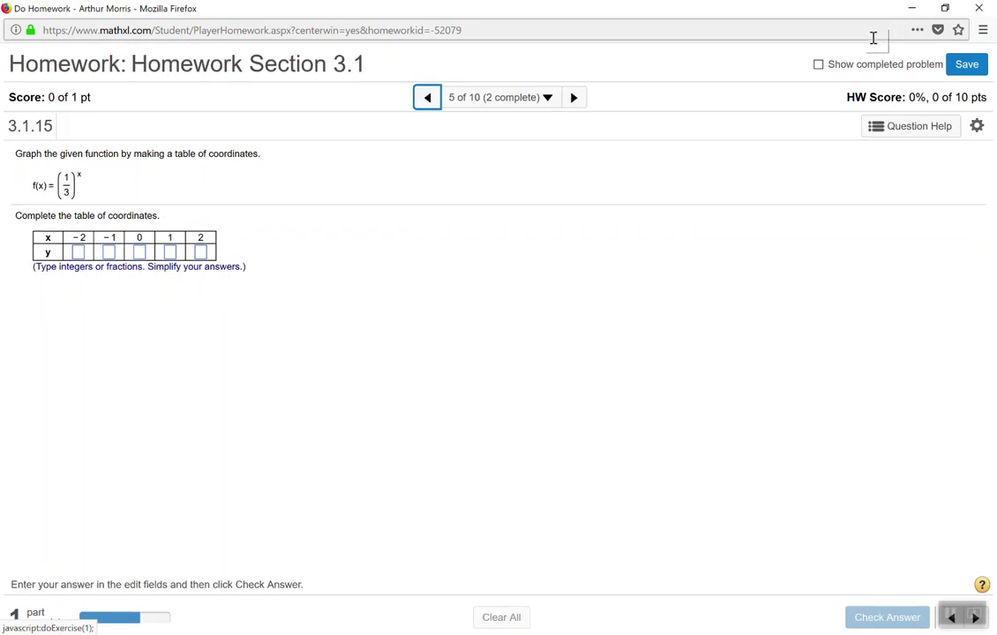
left_click(918, 31)
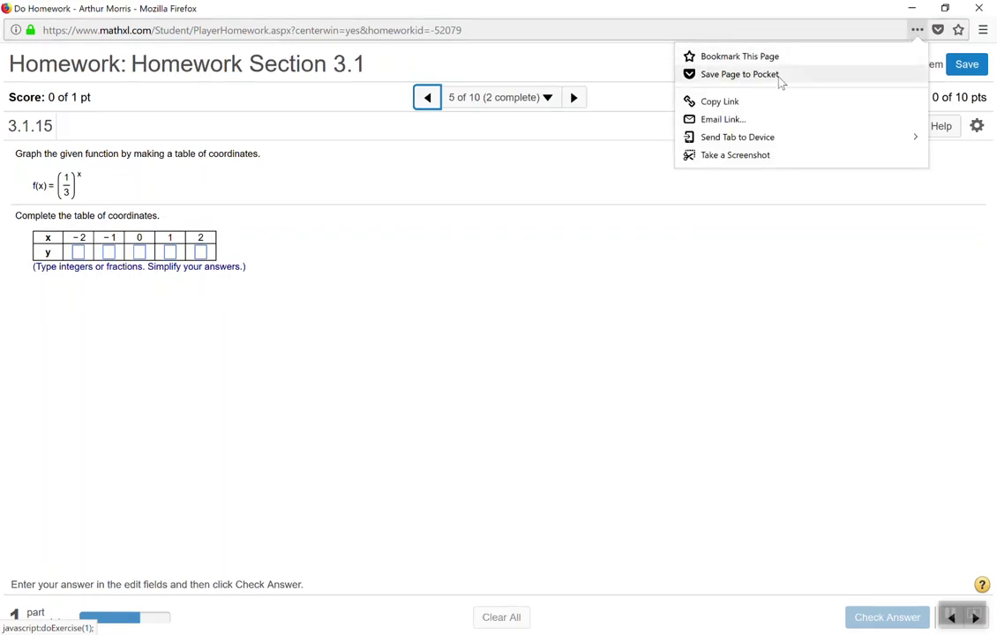
left_click(661, 278)
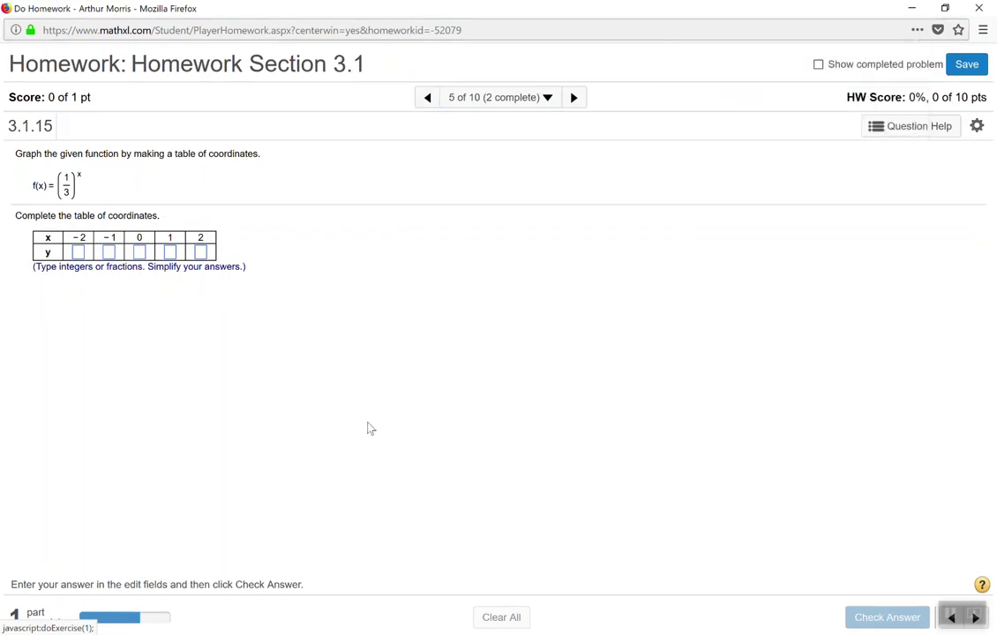
left_click(918, 33)
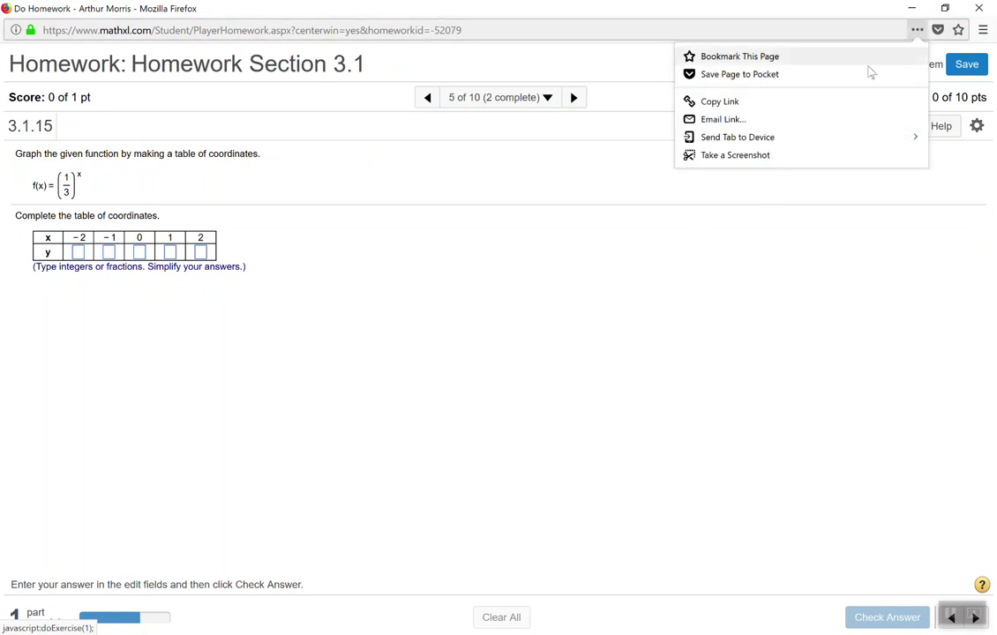
left_click(623, 369)
Step: Enlarge the homework page to 130% zoom
key("ctrl+plus")
key("ctrl+plus")
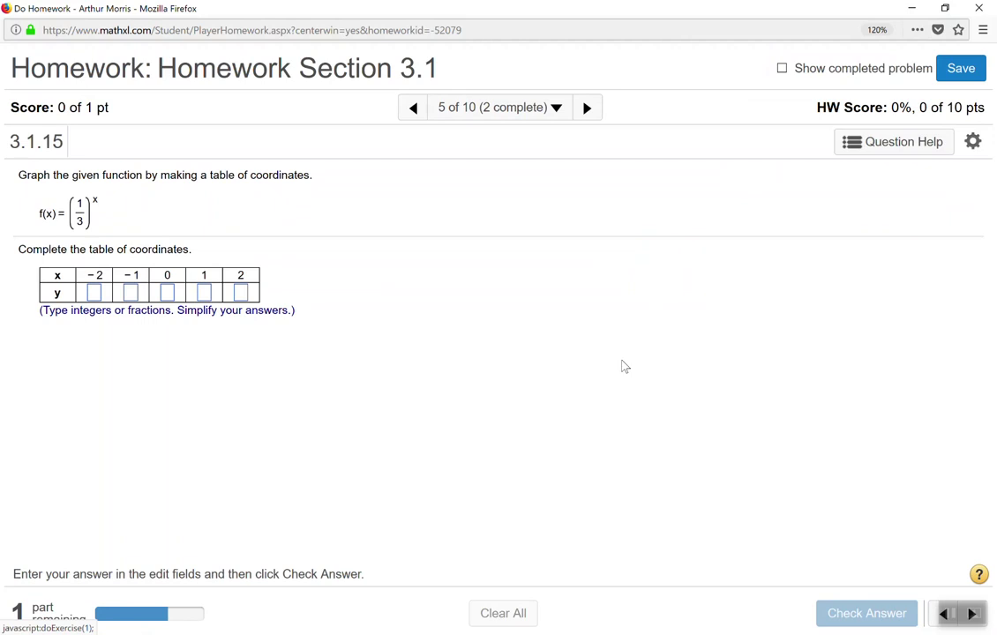
key("ctrl+plus")
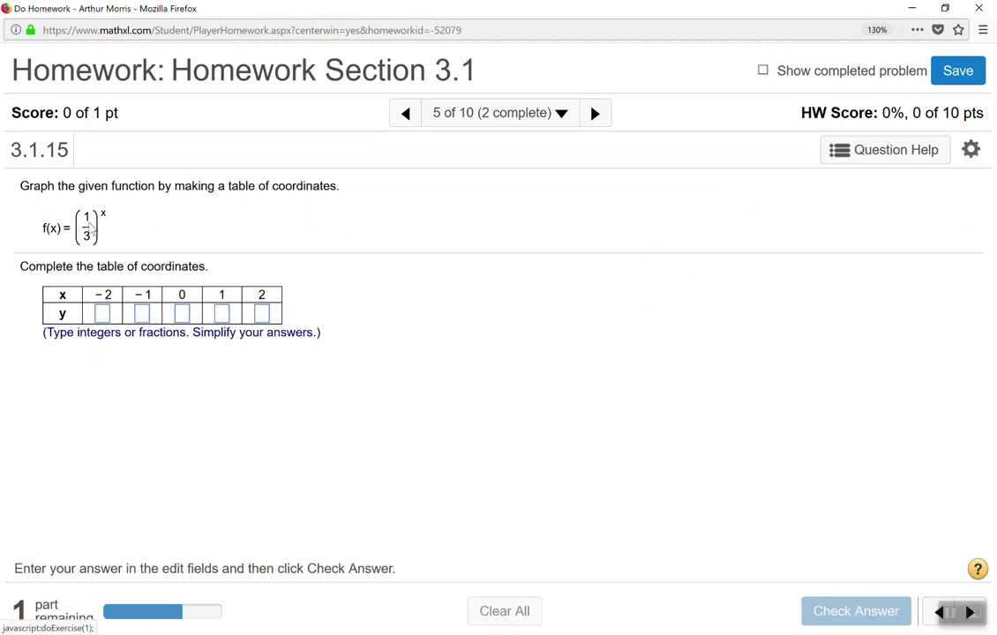
Step: Fill in the coordinate table with y values 9, 3 and 1 for x = -2, -1 and 0
left_click(104, 315)
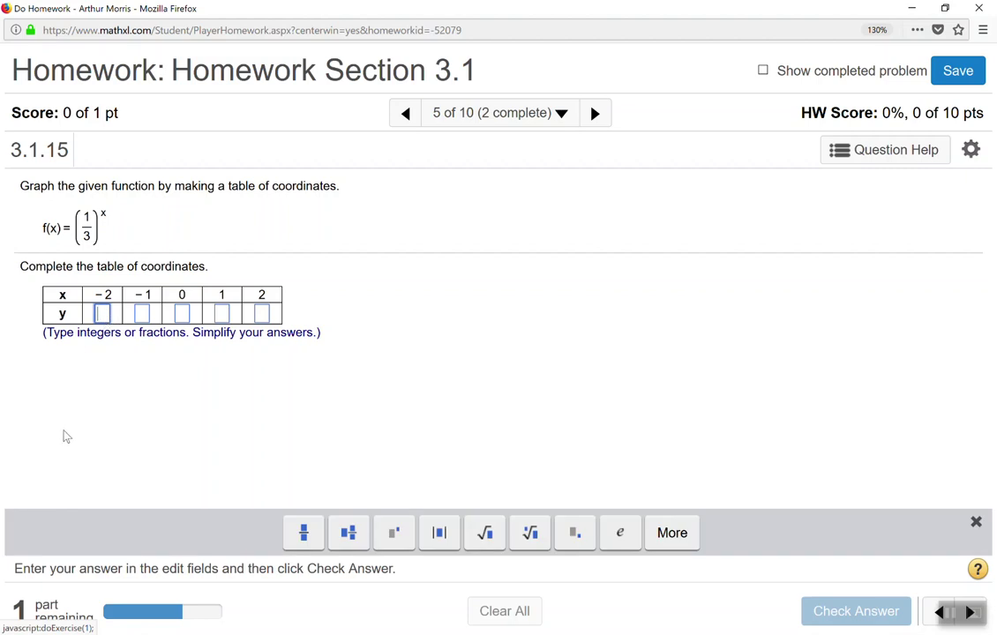
type("9")
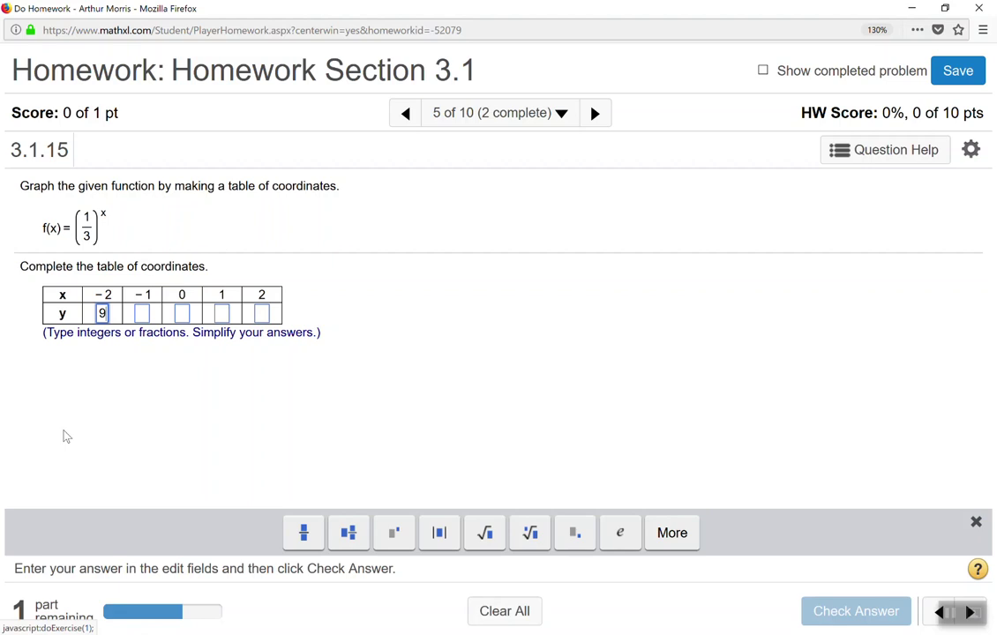
left_click(141, 315)
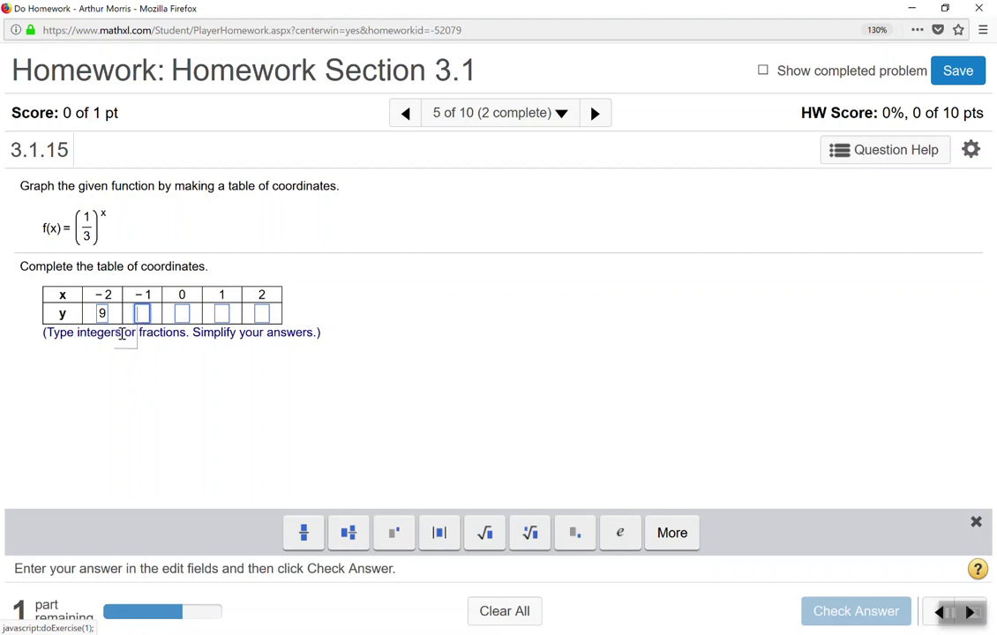
type("3")
left_click(181, 321)
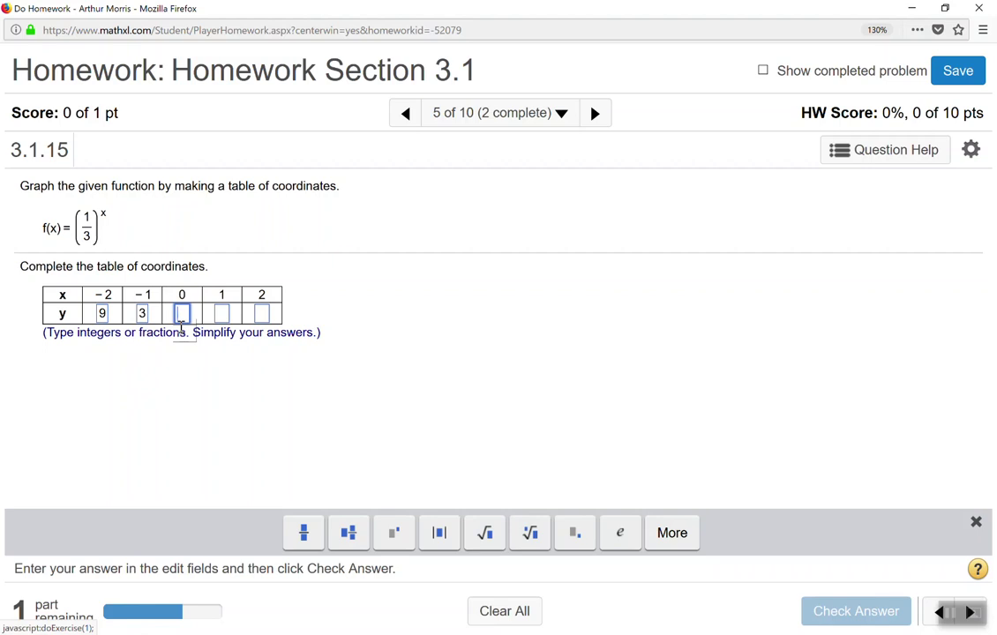
type("1")
Step: Enter the fractions 1/3 for x = 1 and 1/9 for x = 2, and check the completed table
left_click(222, 315)
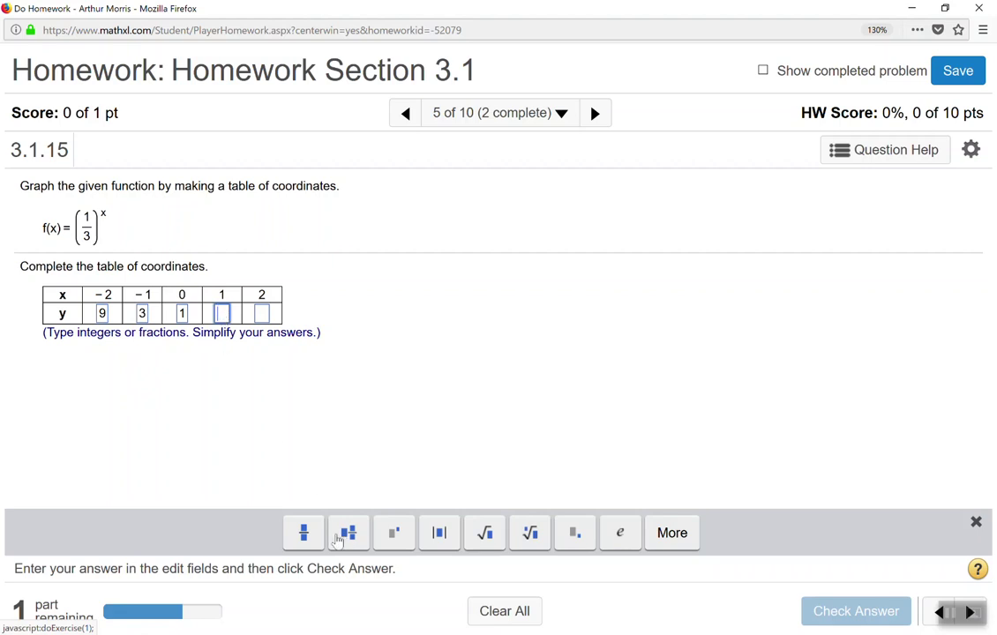
type("1")
left_click(292, 535)
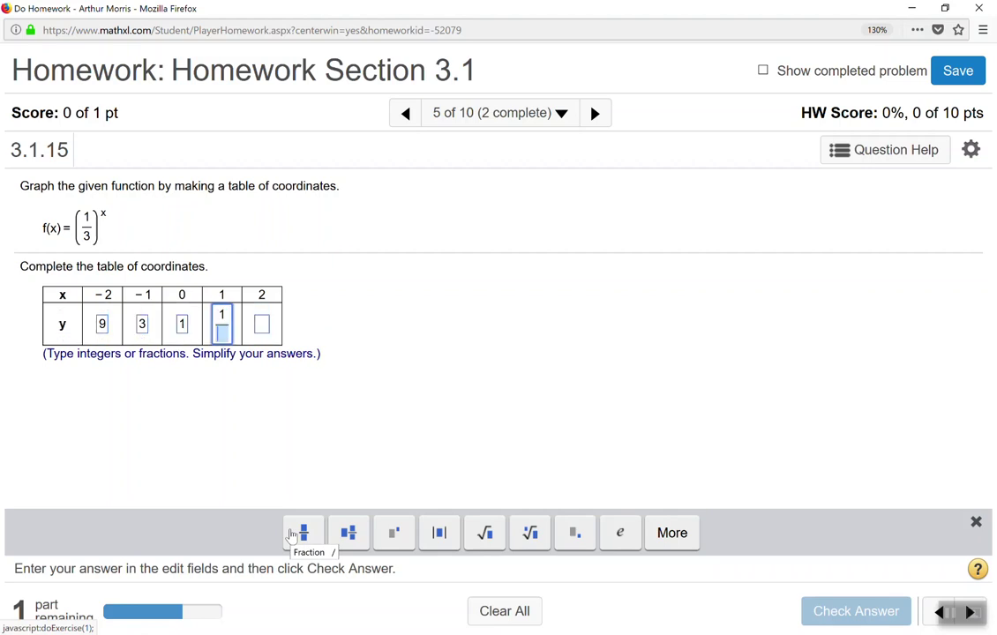
type("3")
left_click(265, 333)
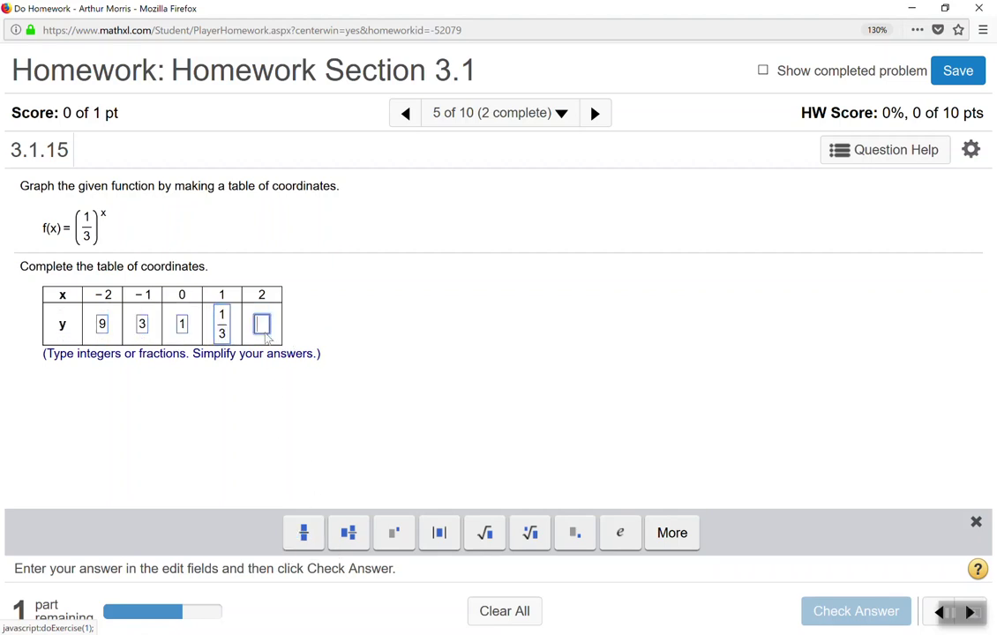
left_click(305, 533)
type("1/")
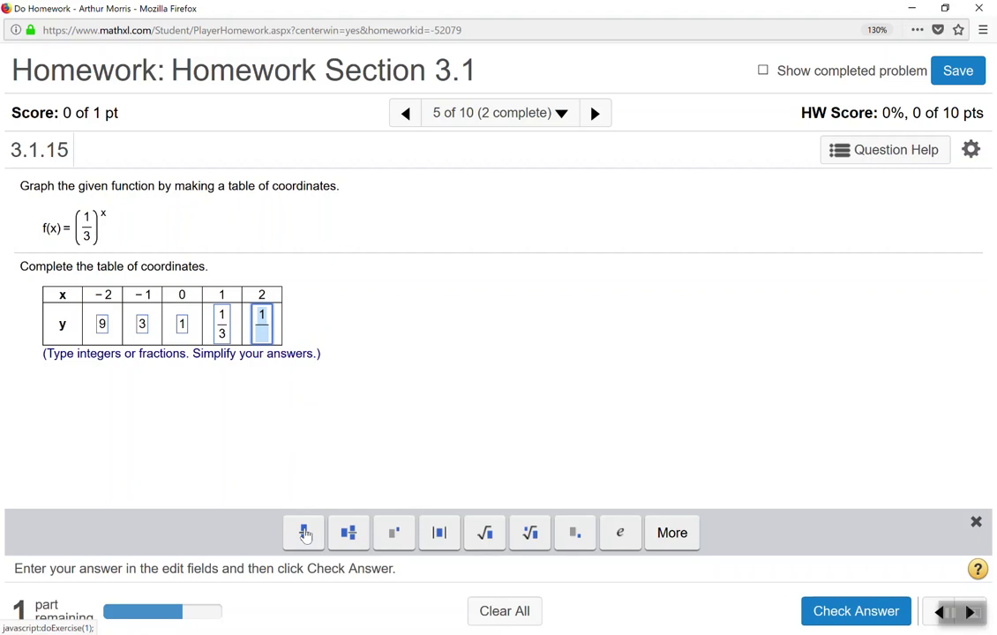
type("9")
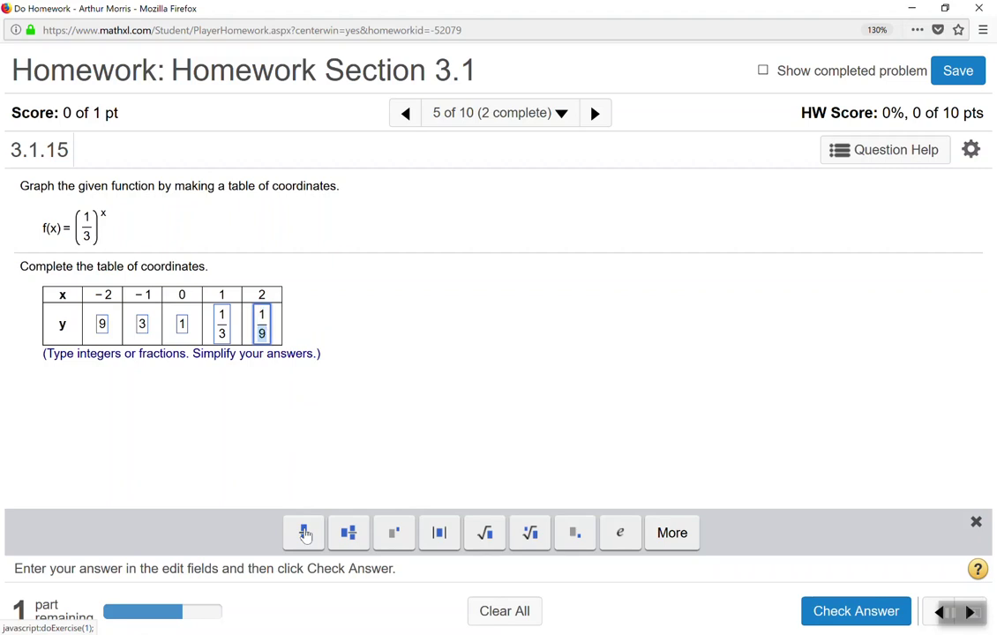
left_click(299, 406)
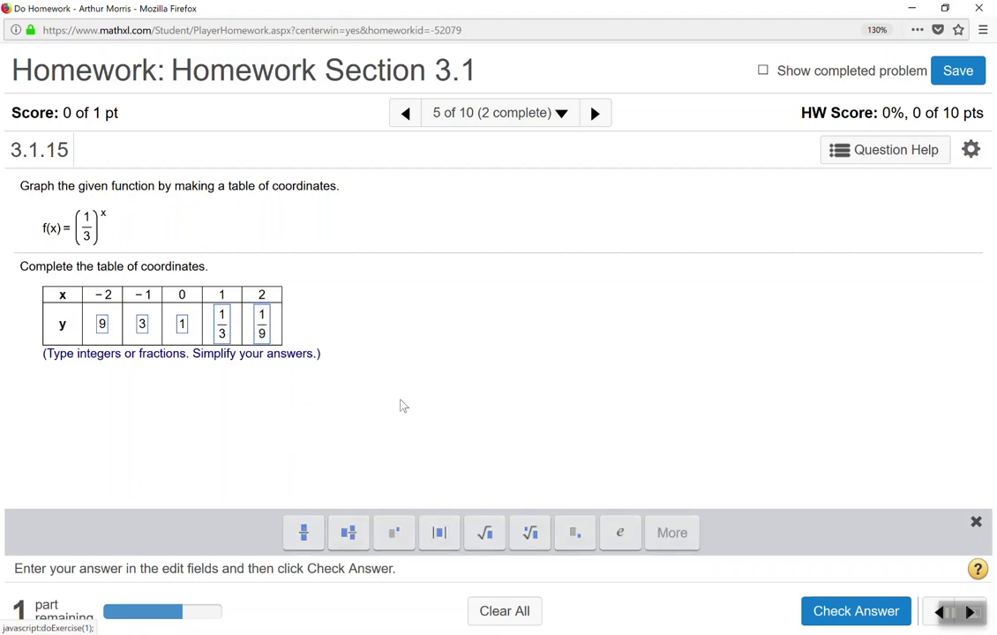
left_click(844, 613)
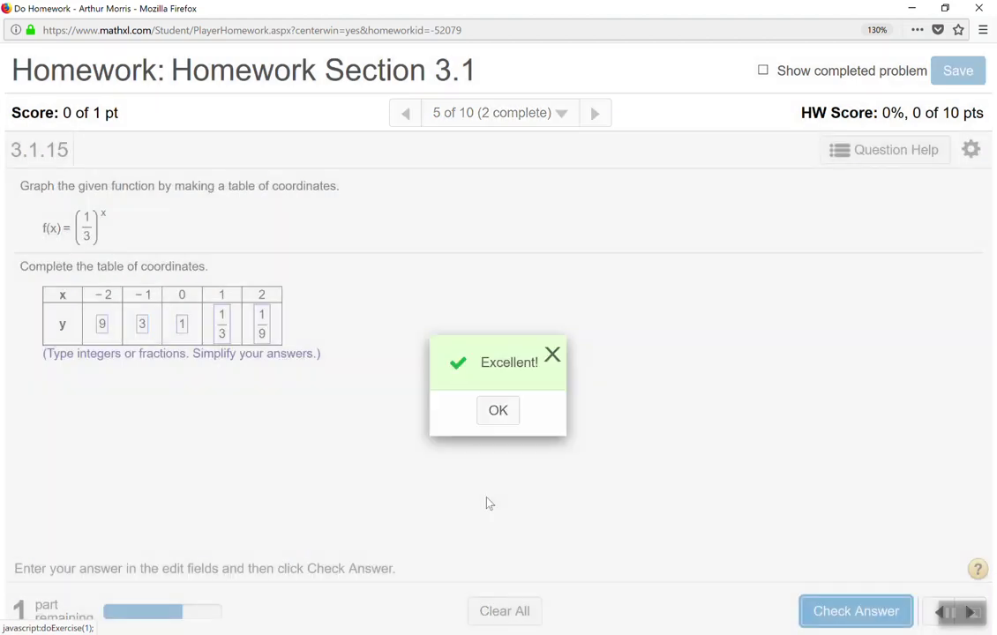
left_click(497, 411)
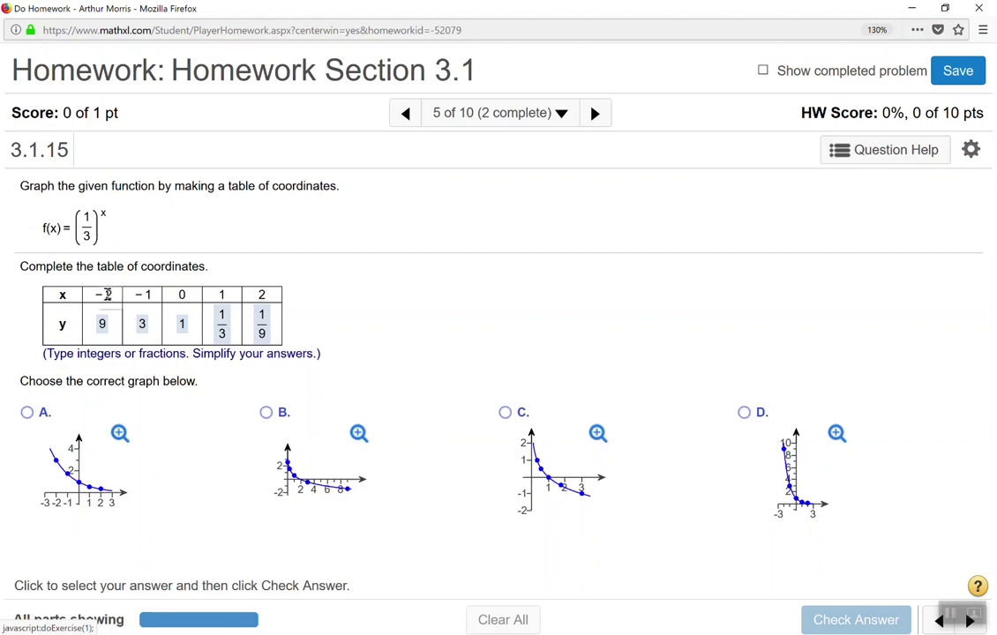
Step: Examine enlarged graphs A and D, comparing their plotted points with the table of coordinates
left_click(120, 433)
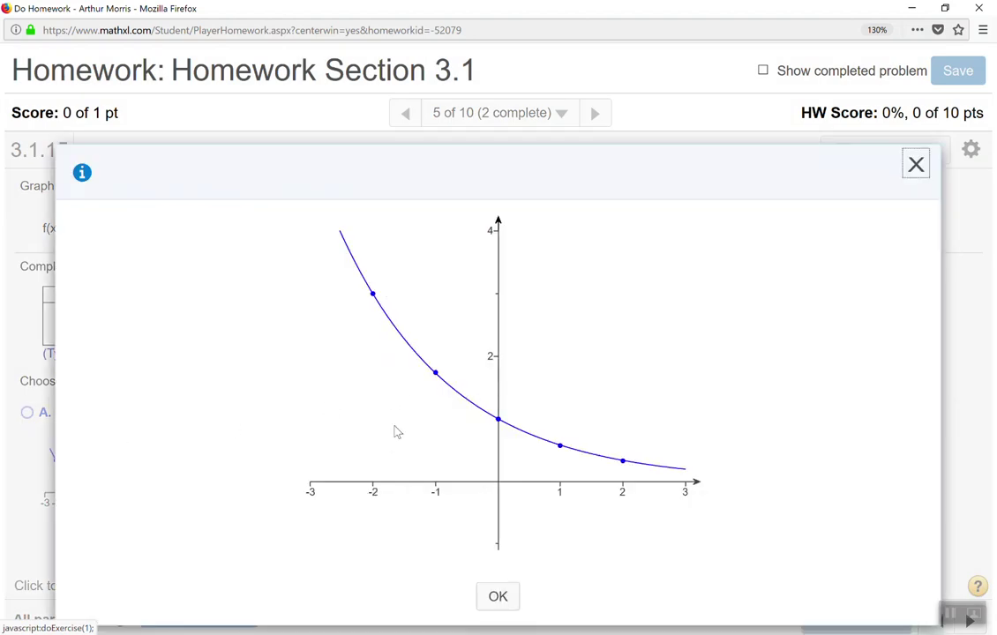
left_click(914, 163)
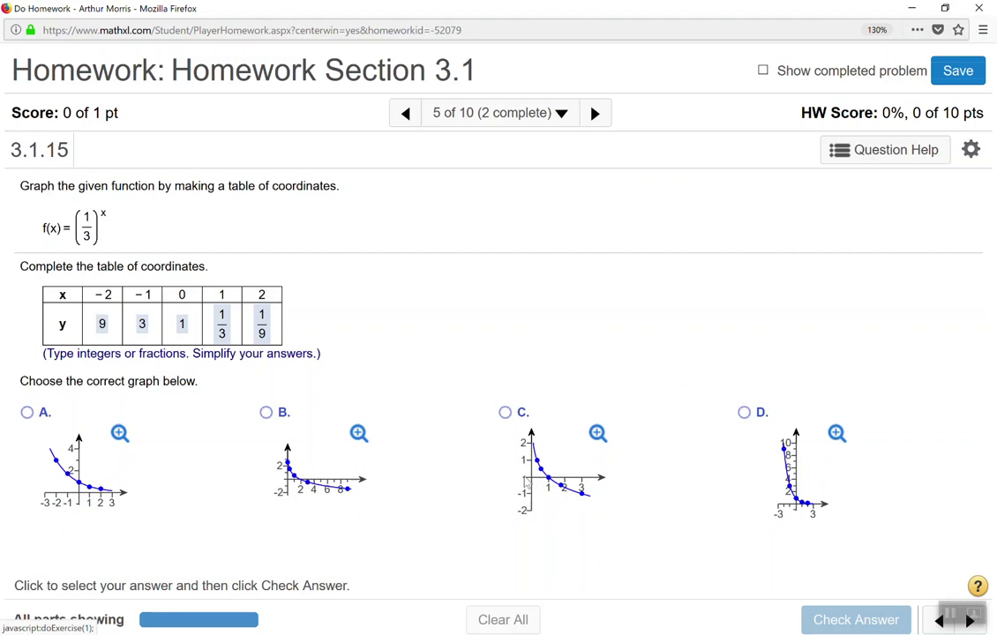
left_click(836, 434)
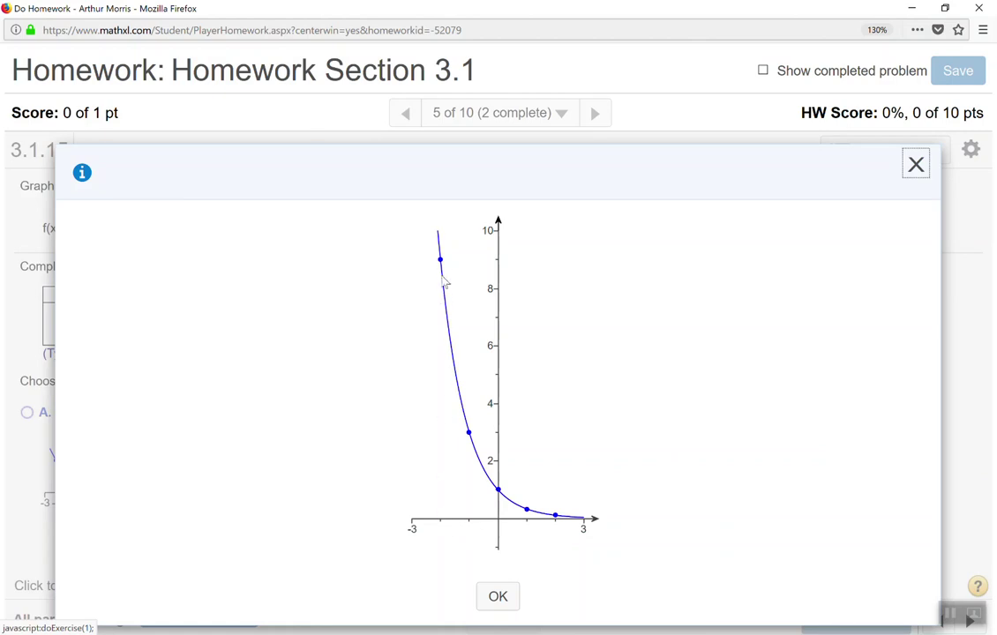
left_click_drag(741, 171, 805, 112)
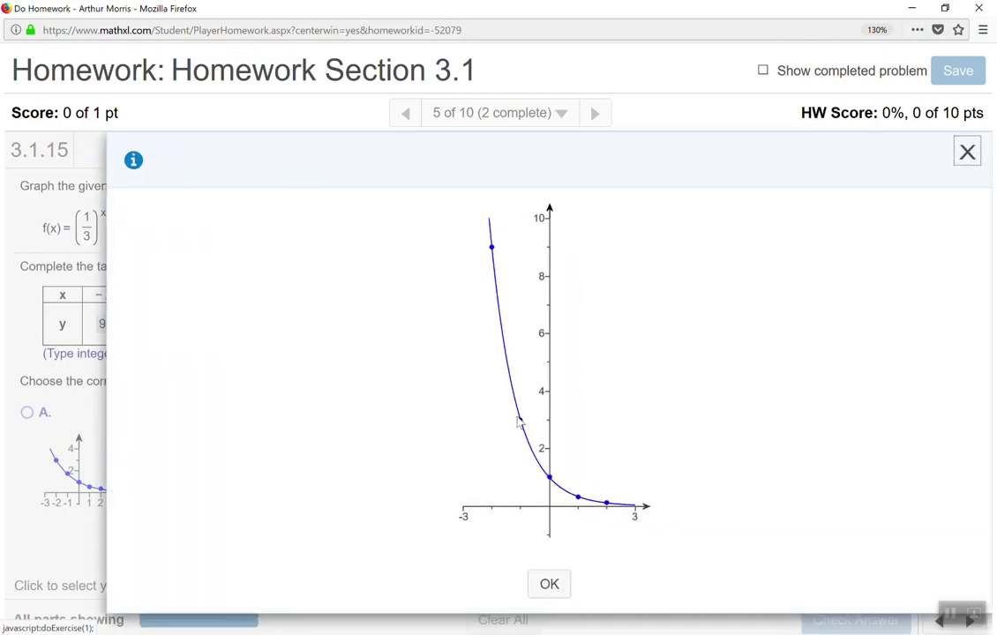
left_click(559, 588)
Step: Submit graph D as the answer and go on to the next question
left_click(741, 416)
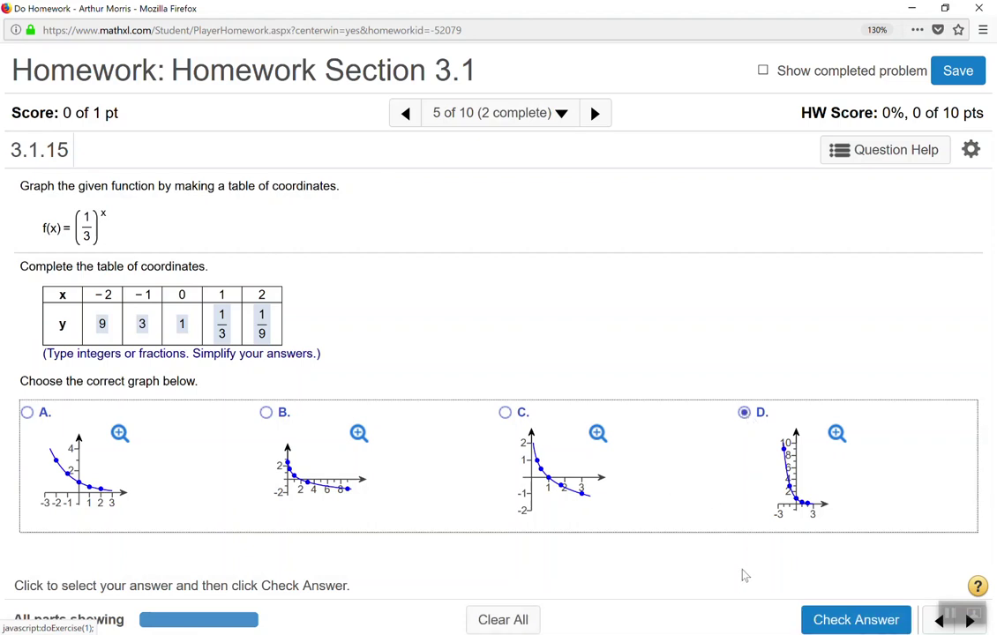
left_click(822, 620)
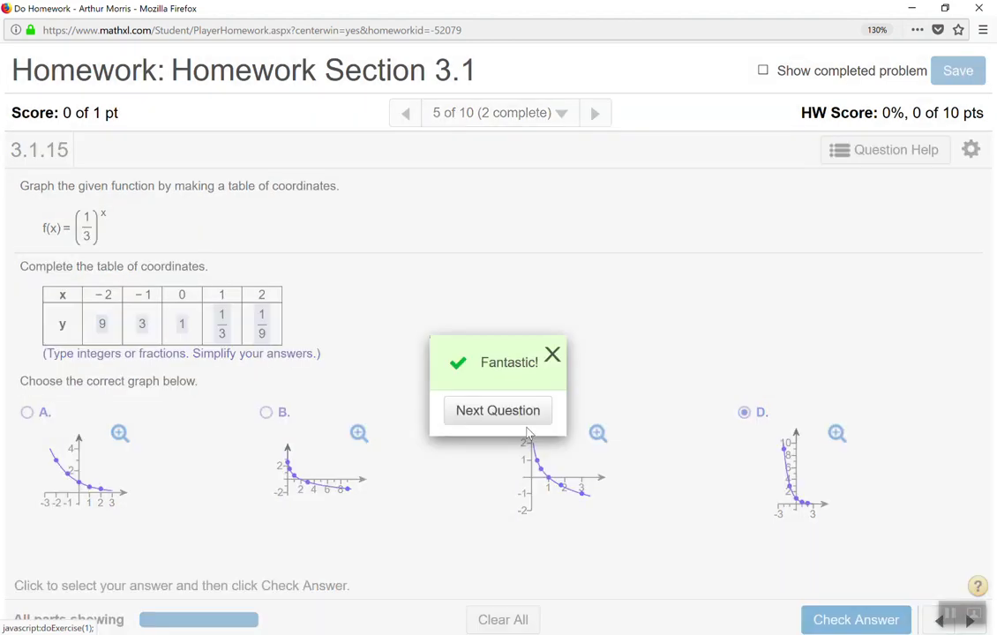
left_click(500, 411)
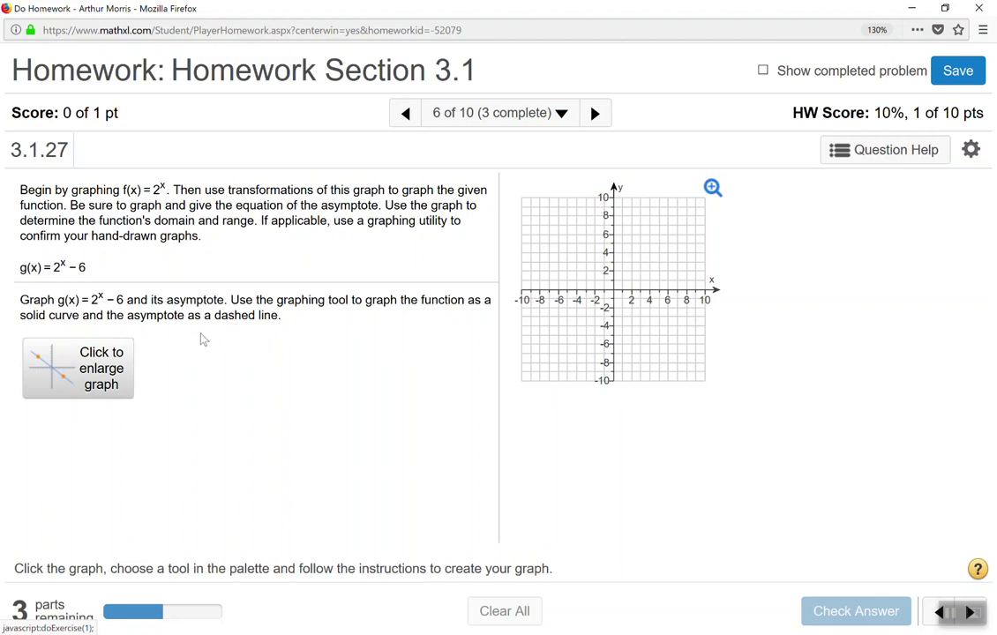
Step: Plot a solid exponential curve with base 2 on the enlarged graph and set its vertical translation to -6
left_click(116, 368)
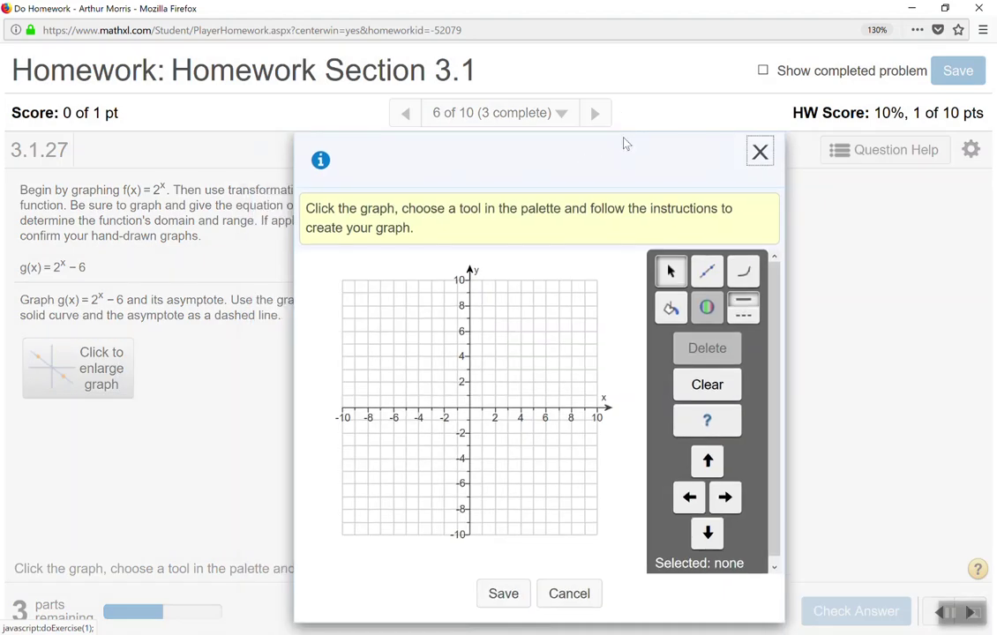
left_click(743, 274)
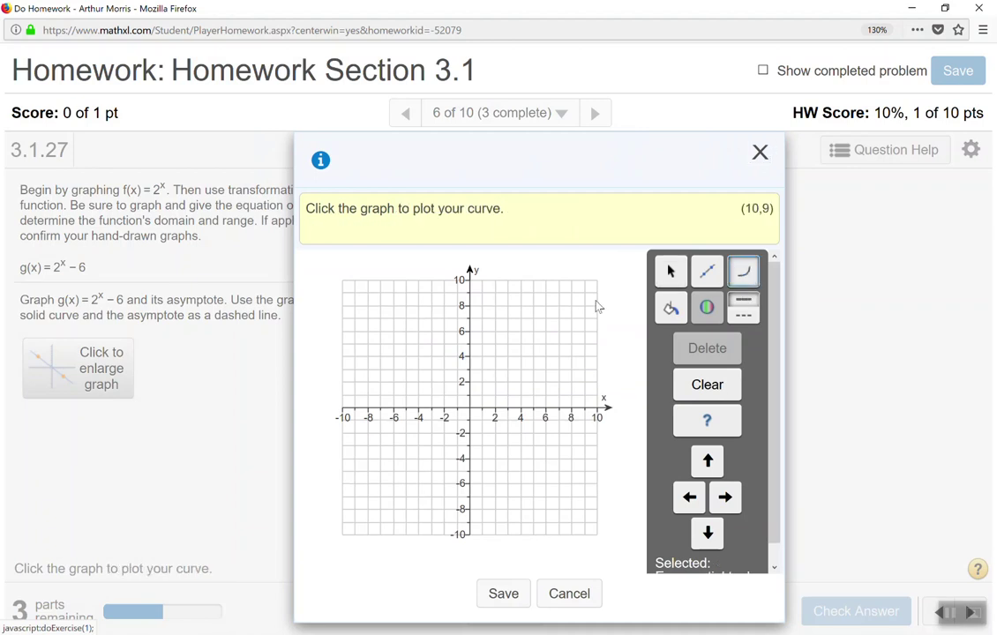
left_click(459, 348)
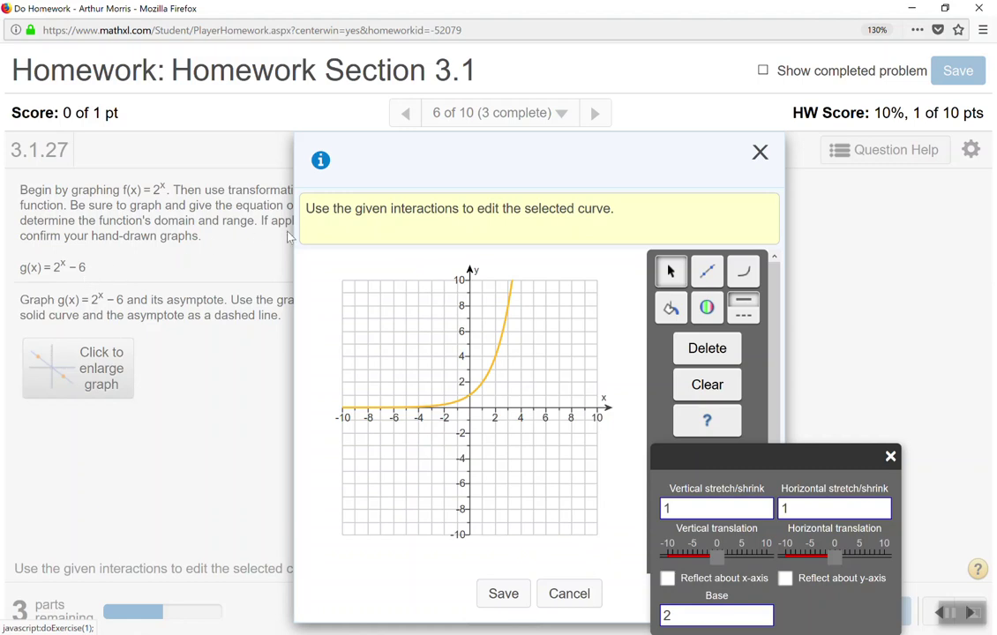
left_click(717, 558)
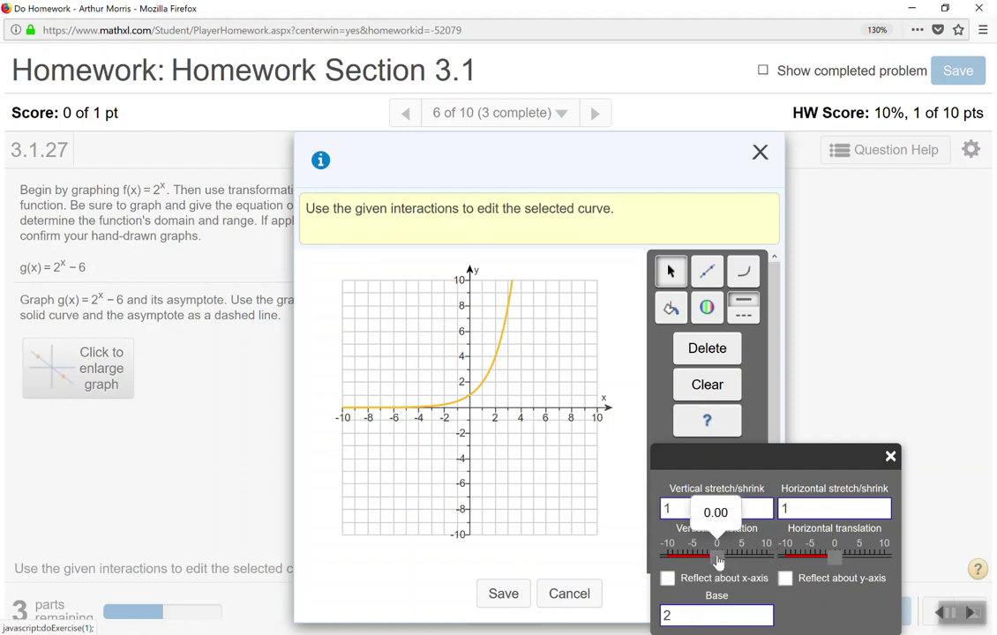
left_click_drag(717, 558, 686, 560)
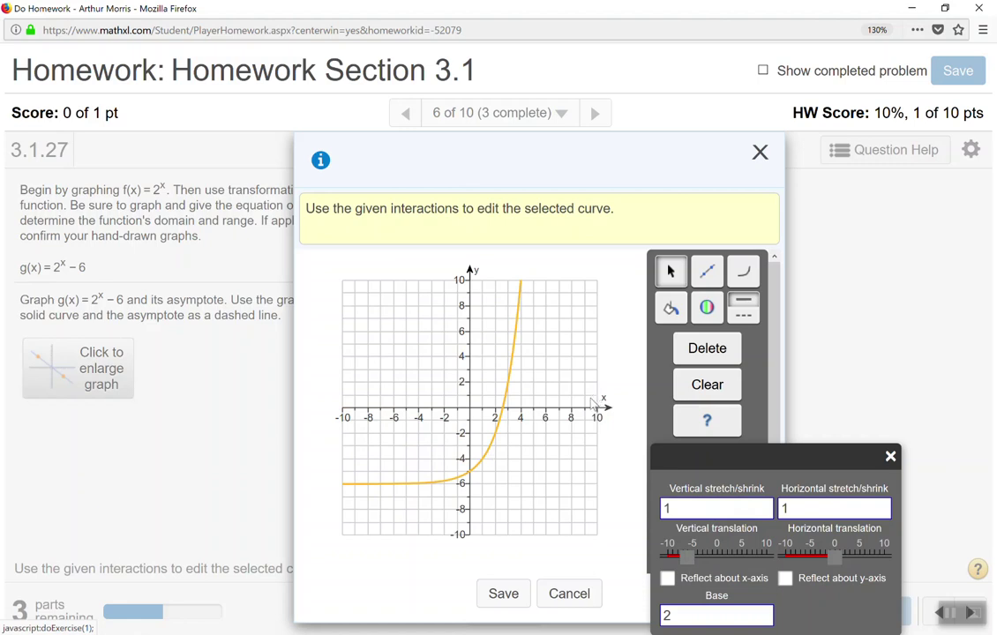
left_click(740, 321)
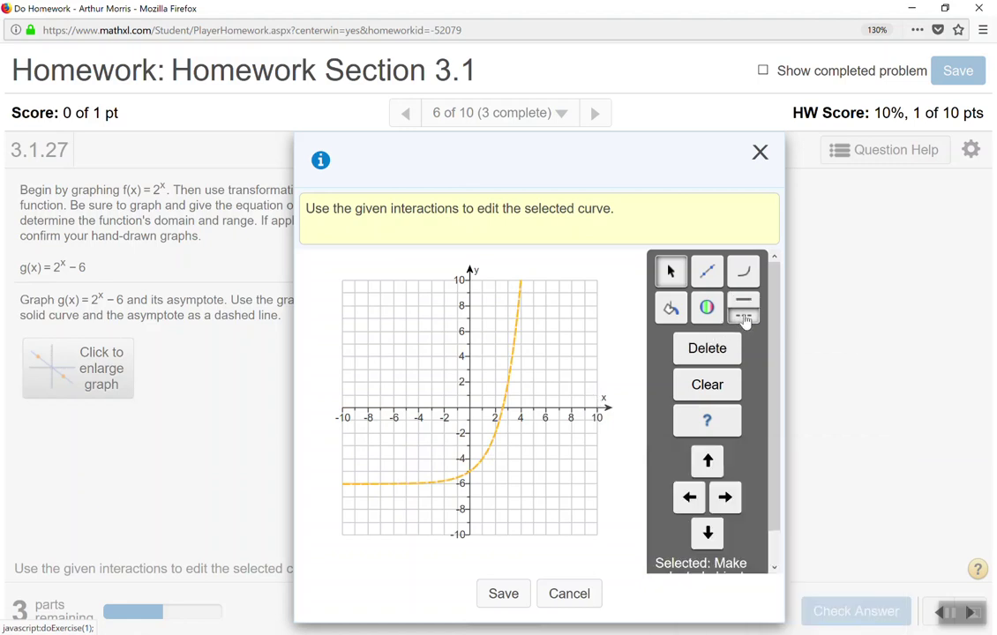
left_click(744, 300)
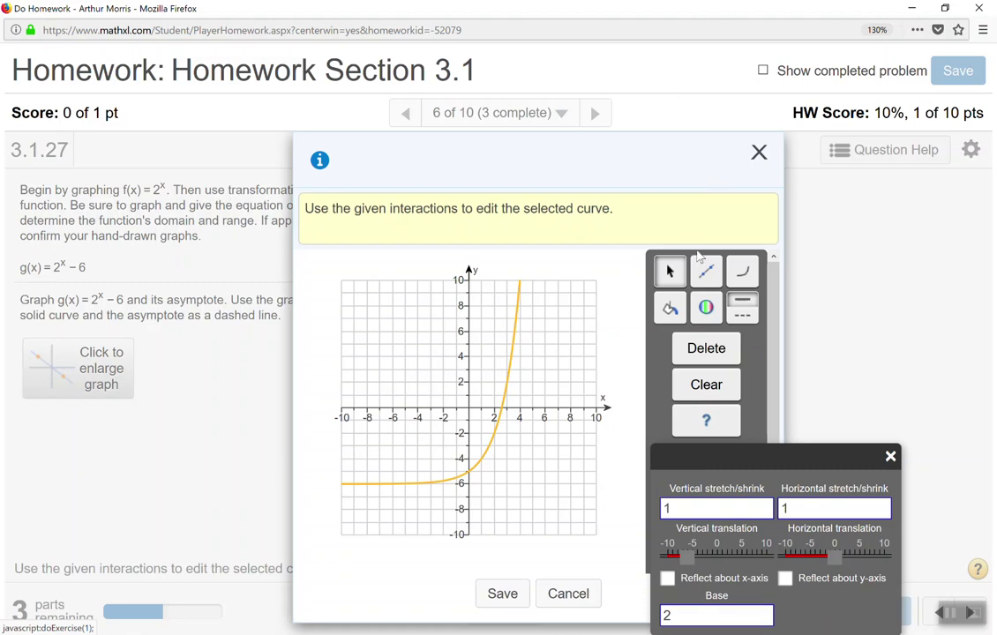
left_click(890, 458)
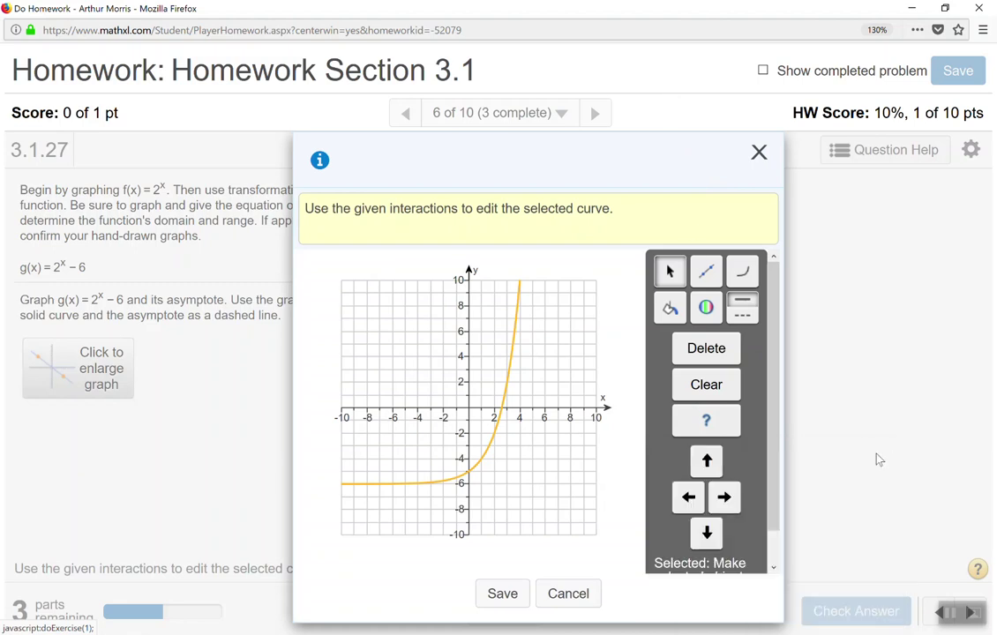
Step: Draw the asymptote as a dashed line through (0, -6) and (2, -6), and save the graph
left_click(712, 276)
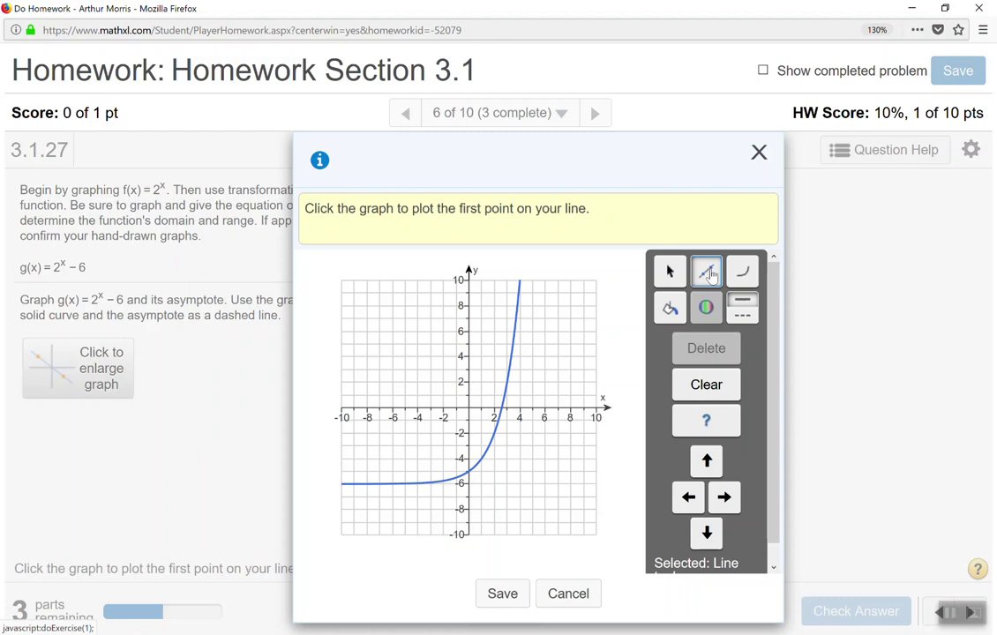
left_click(739, 320)
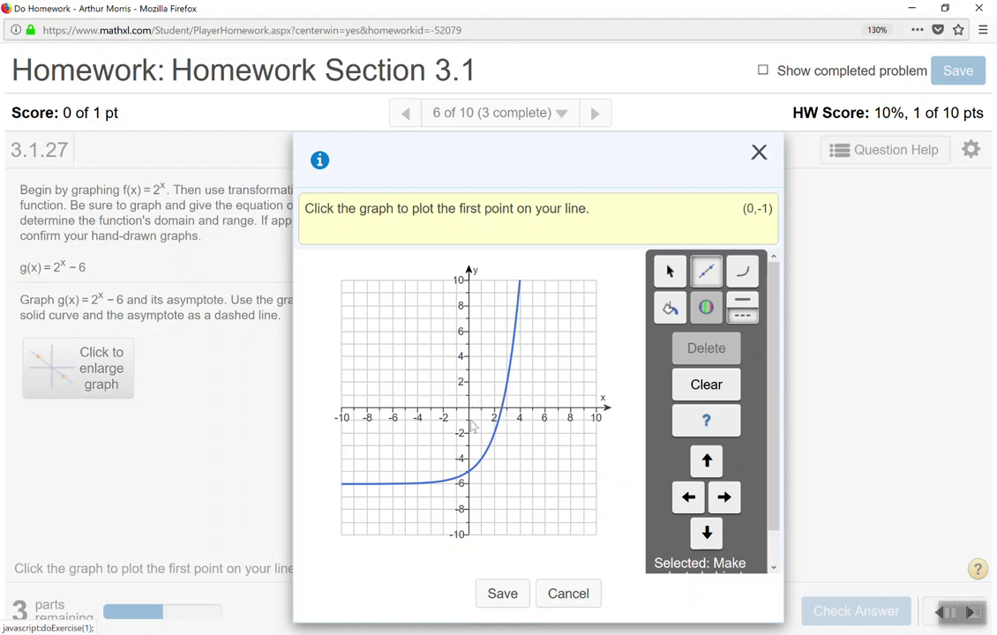
left_click(469, 484)
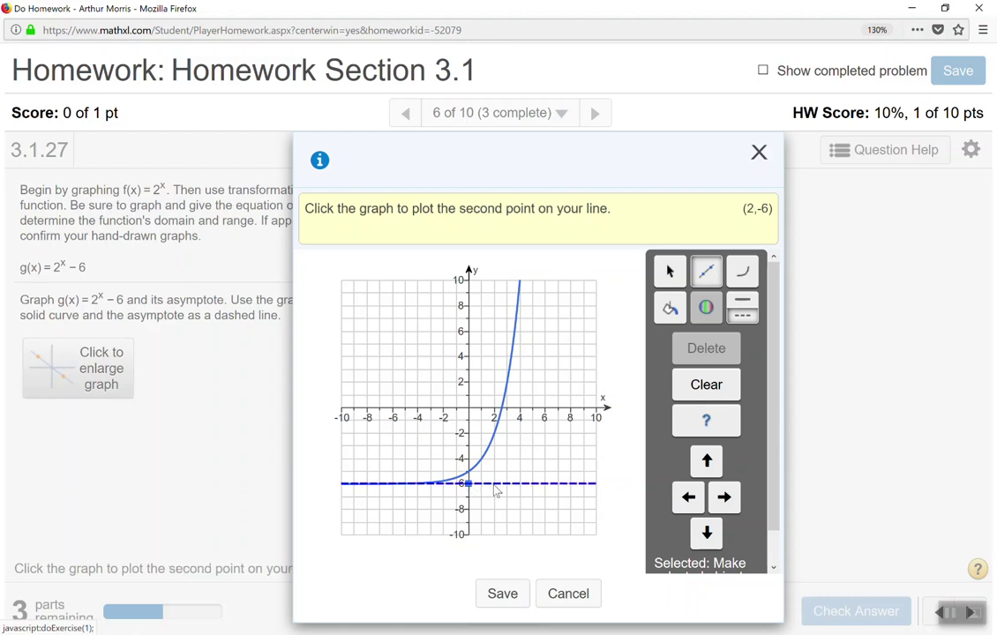
left_click(495, 484)
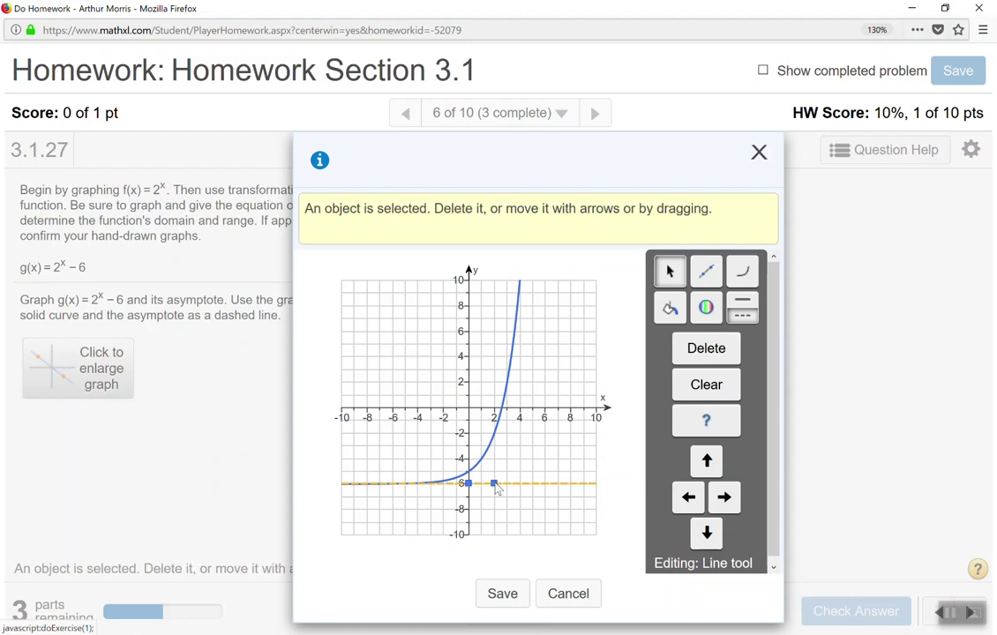
left_click(500, 593)
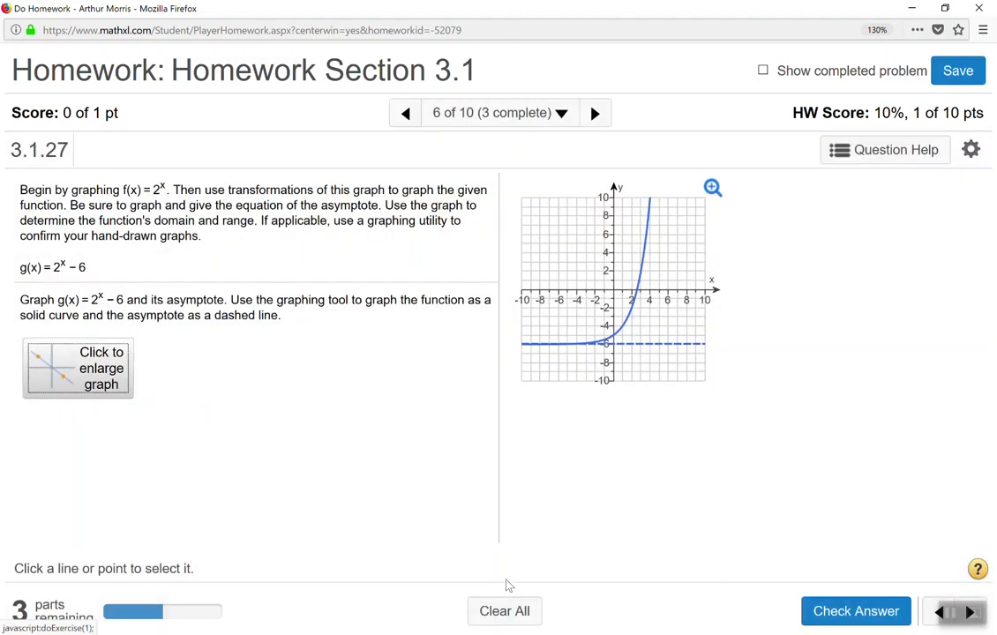
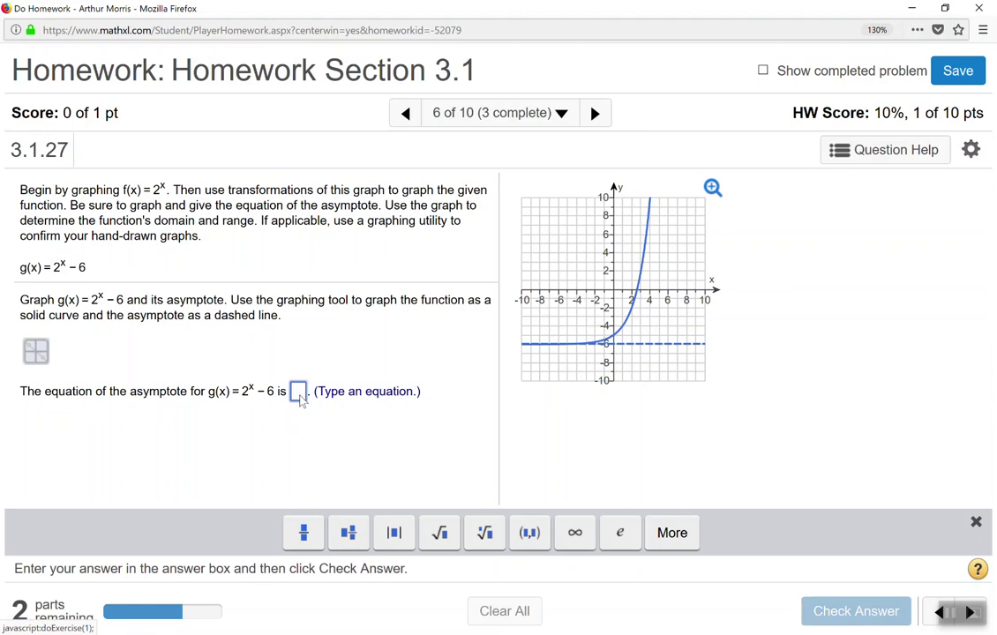
Step: Enter y = -6 as the asymptote equation for g(x) and check the answer
type("y=-")
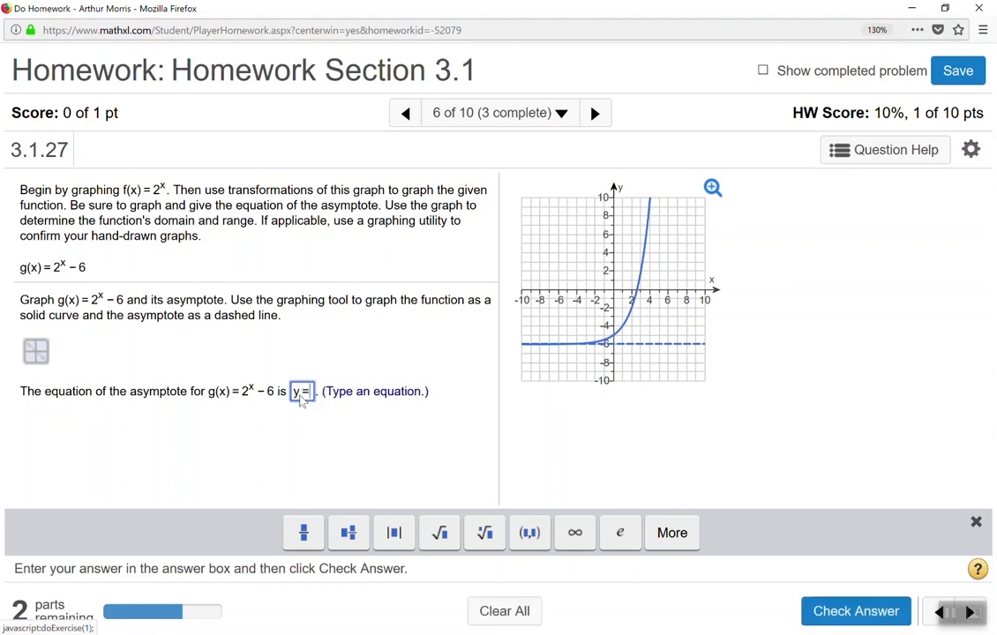
type("6")
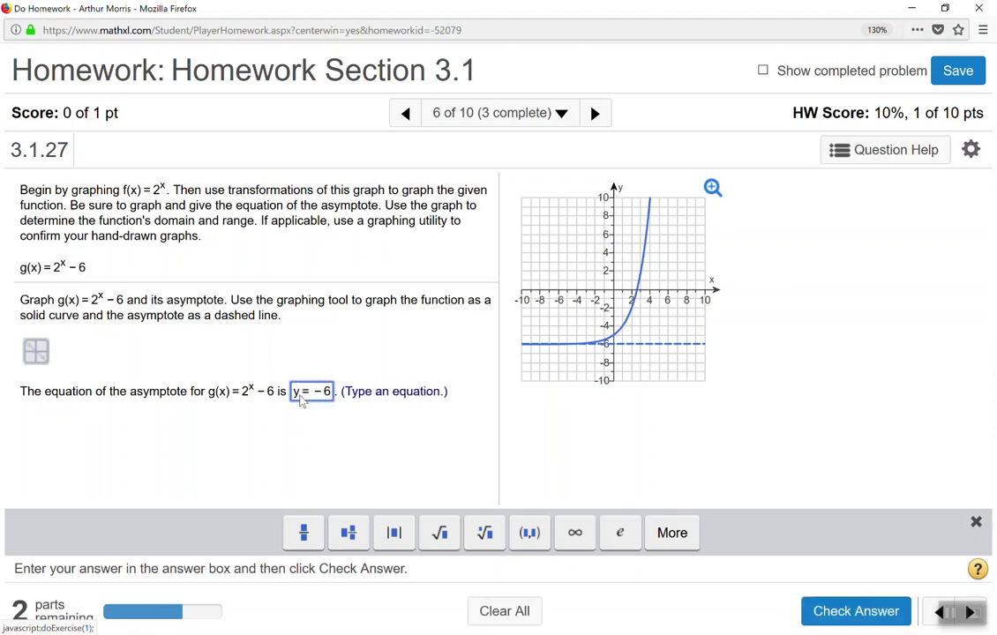
key("Return")
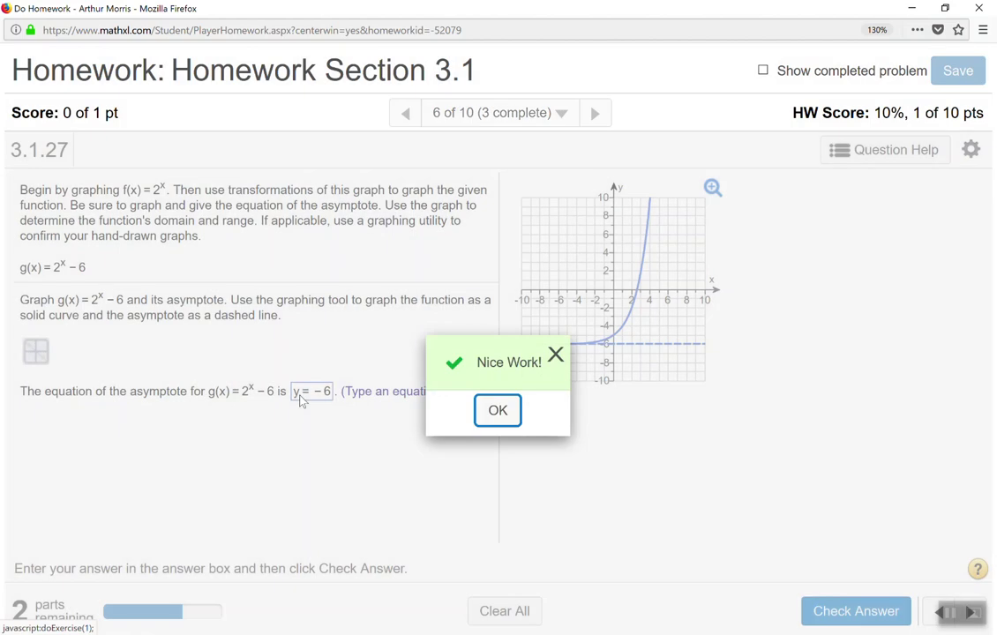
left_click(485, 411)
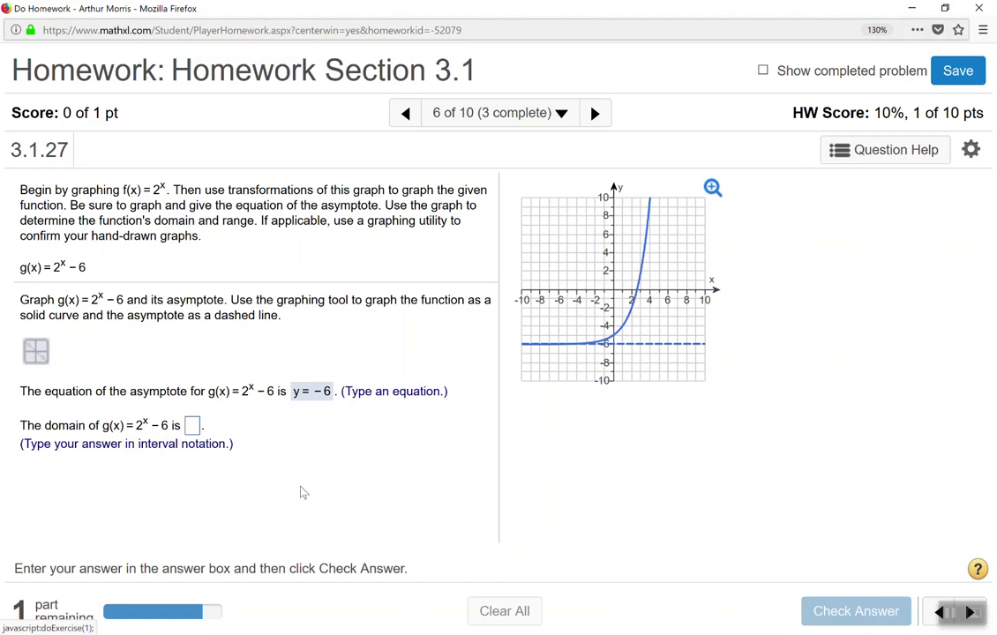
Step: Enter the domain of g(x) as the interval (-∞, ∞) and check the answer
left_click(192, 426)
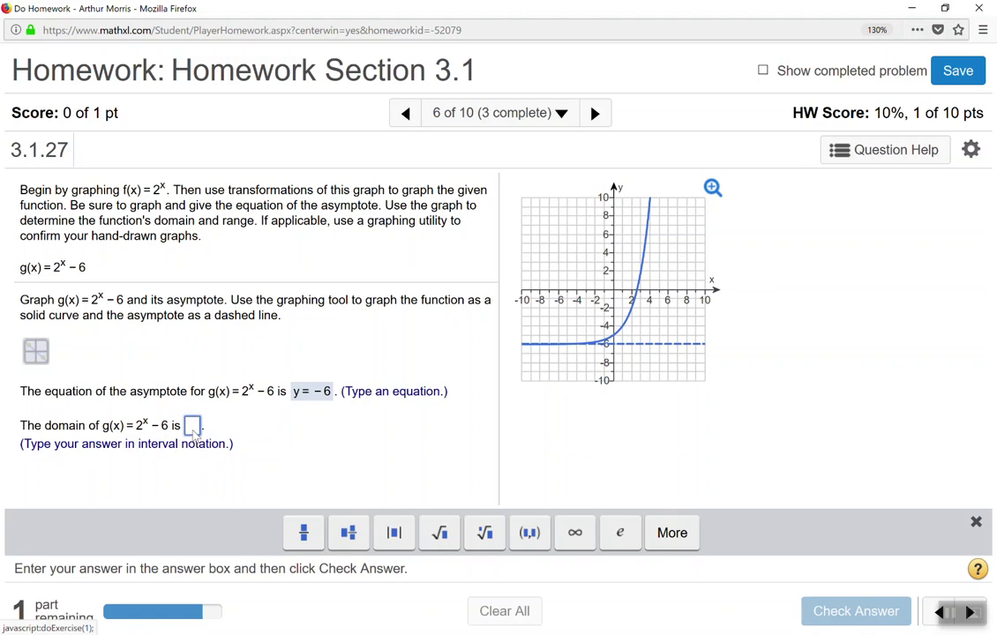
type("(")
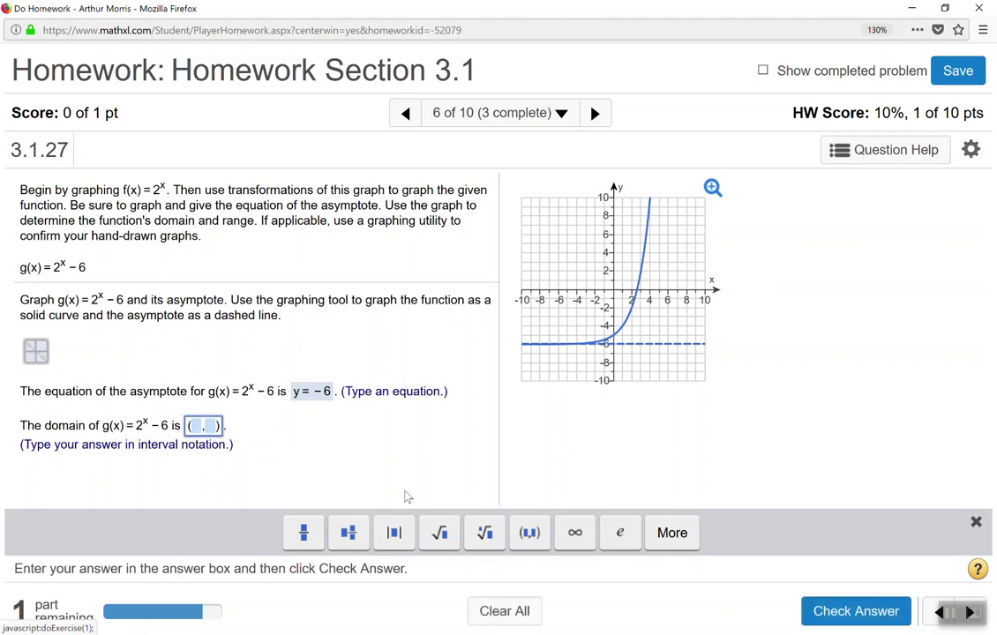
type("-")
left_click(575, 534)
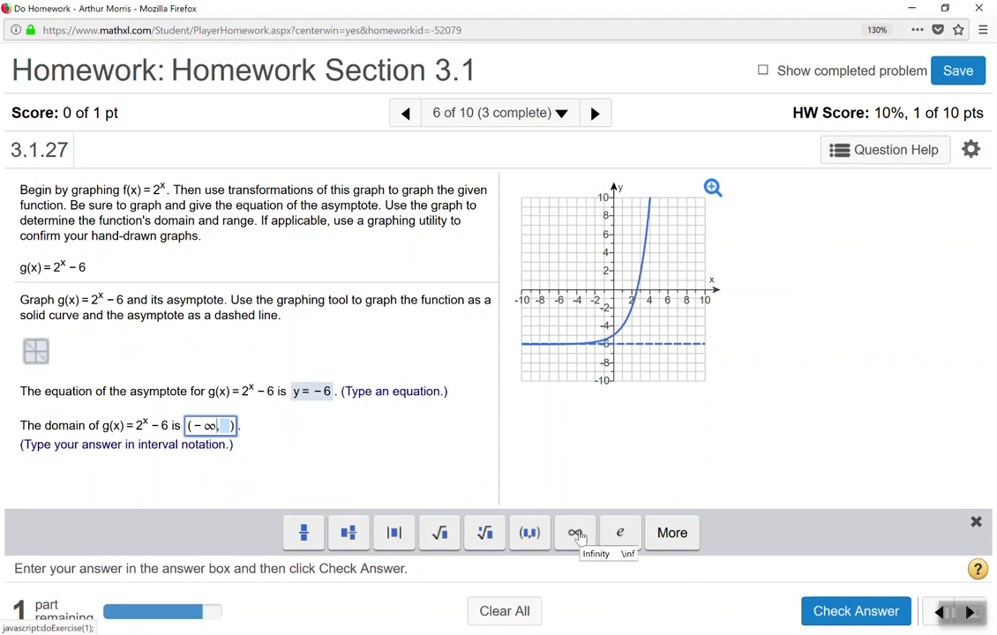
left_click(576, 535)
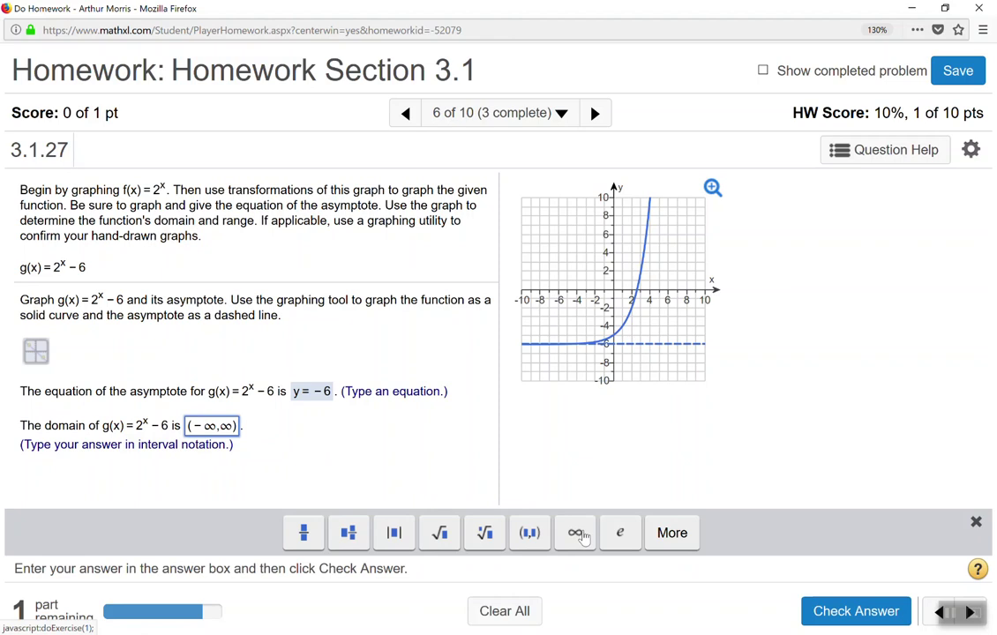
key("Return")
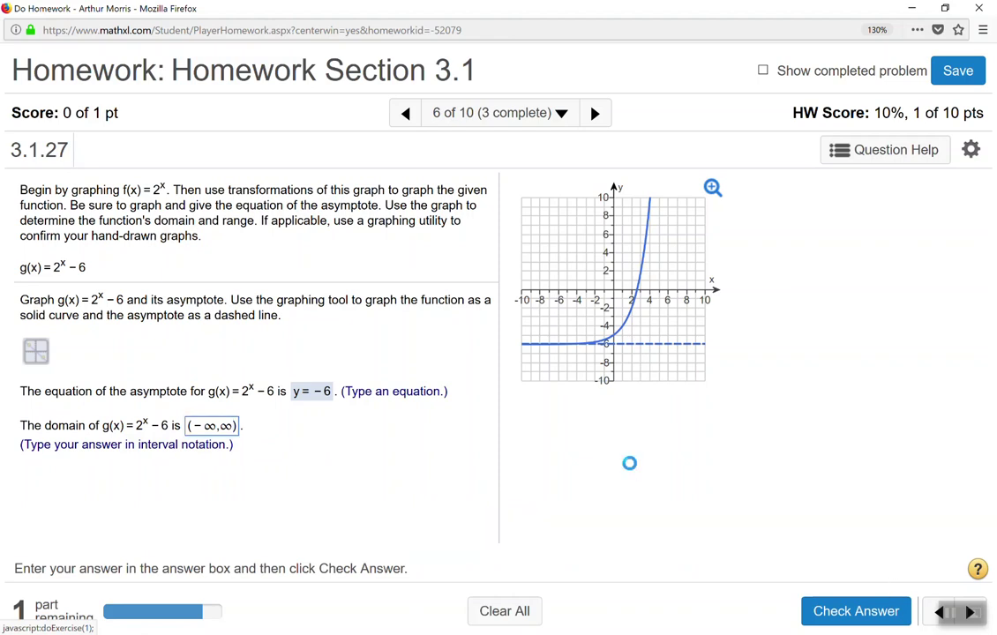
left_click(498, 423)
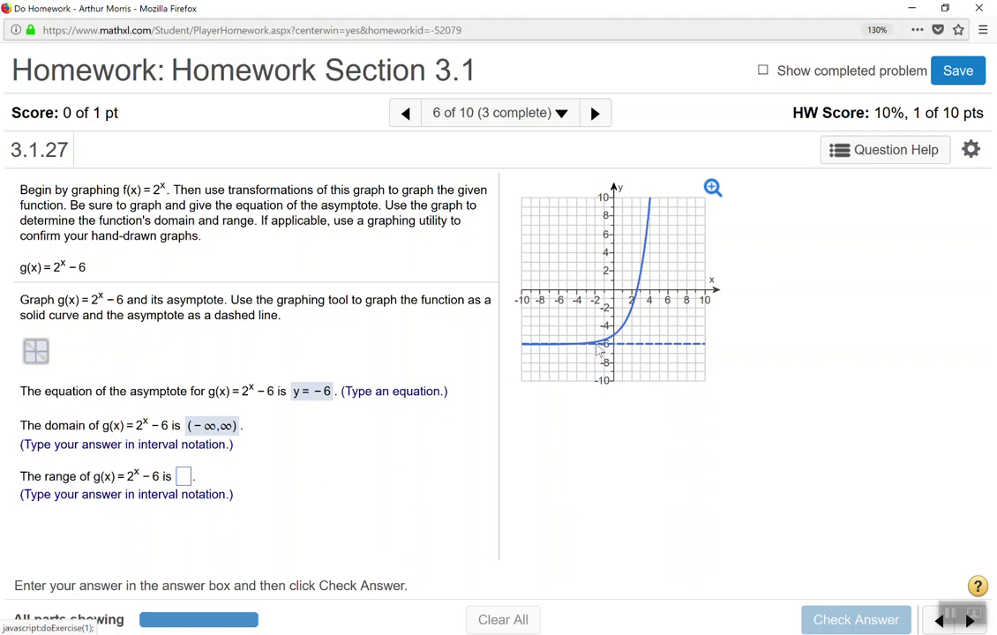
Step: Enter the range of g(x) as the interval (-6, ∞), check it, and go on to question 7
left_click(188, 479)
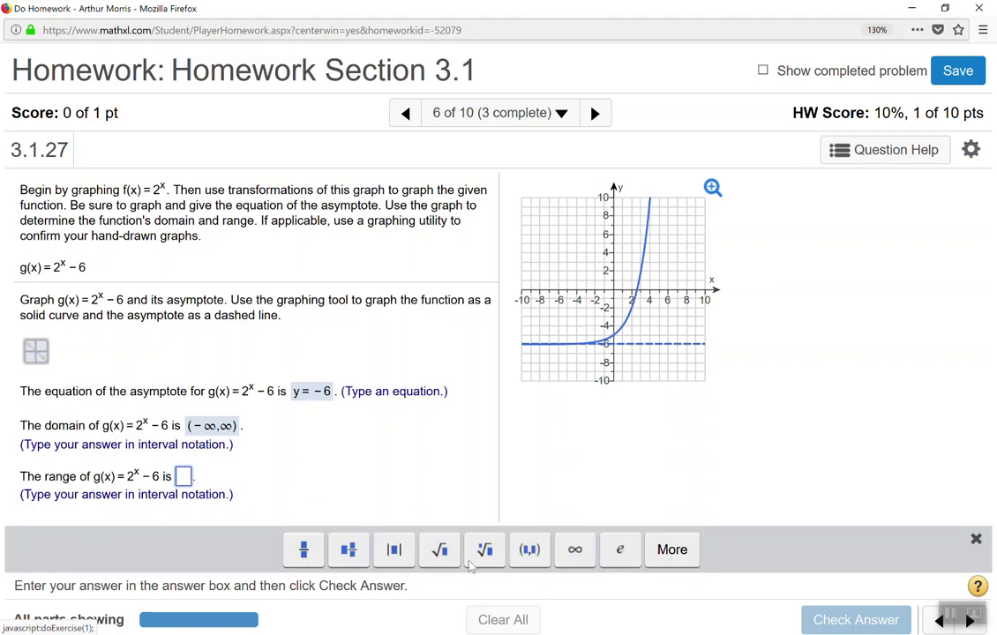
left_click(529, 549)
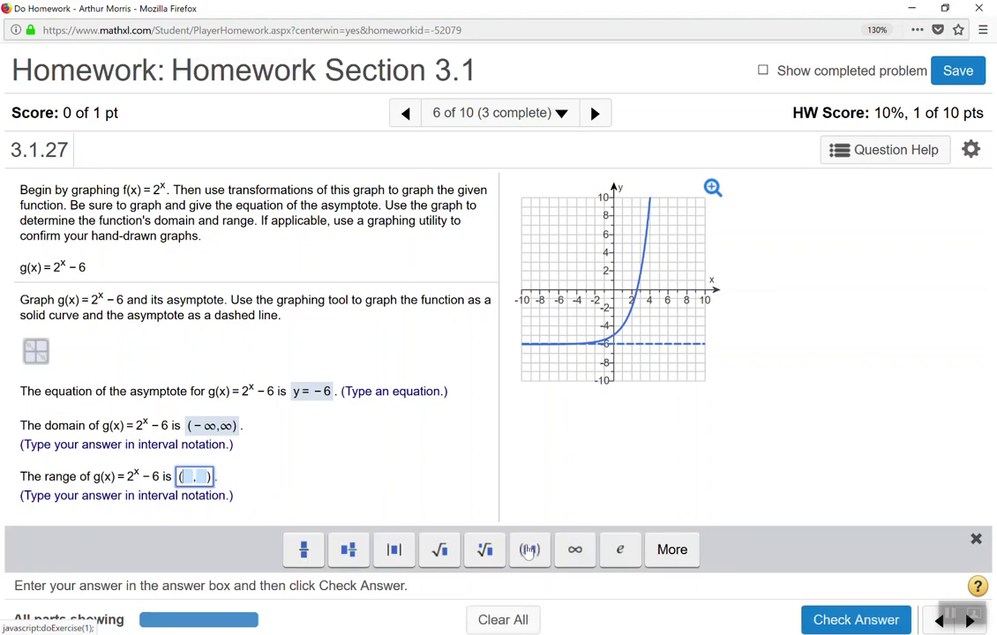
type("-6")
key("Right")
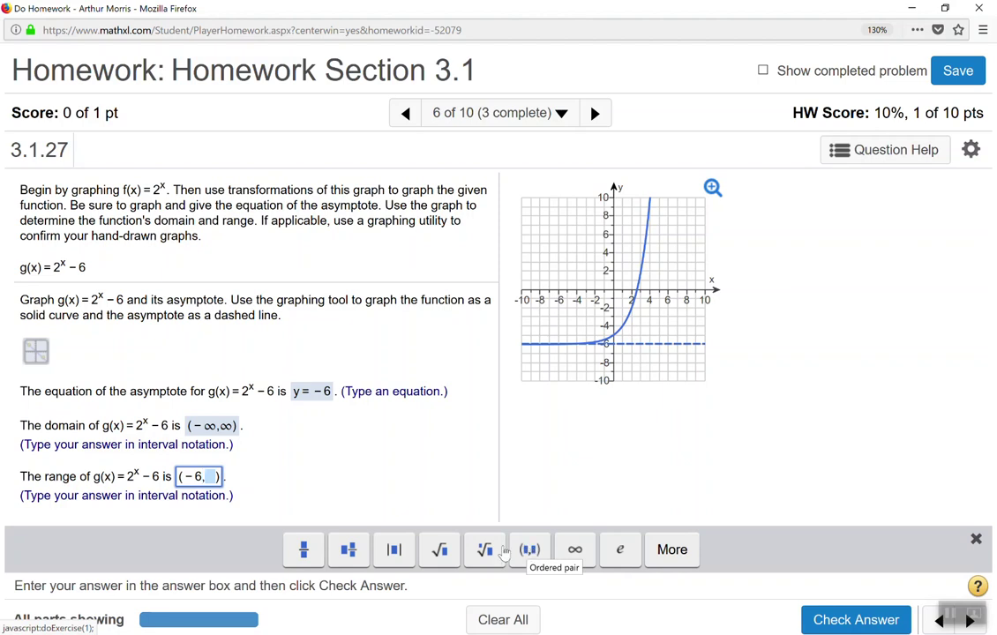
left_click(574, 549)
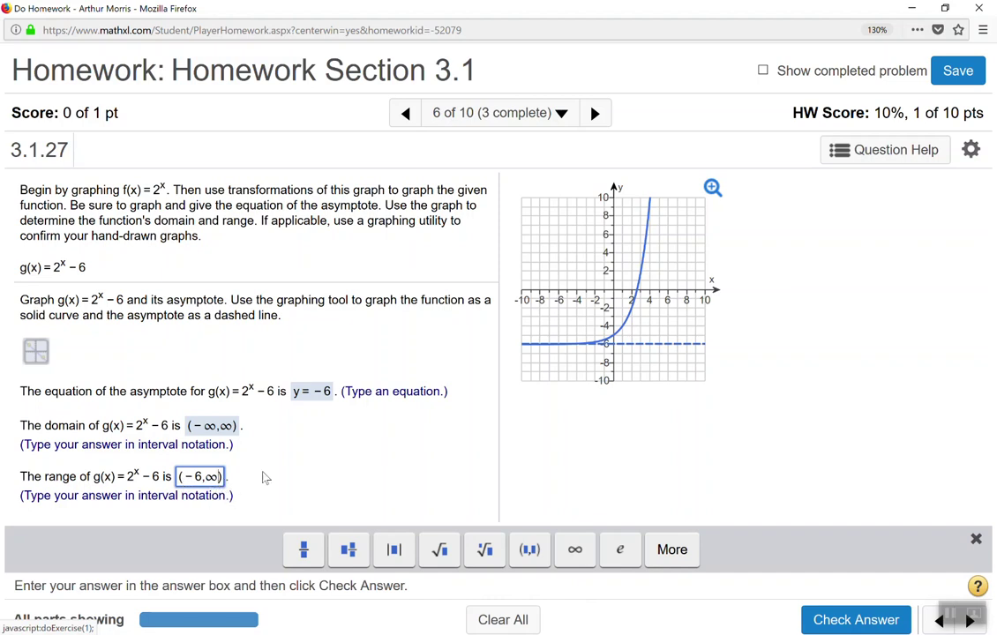
left_click(854, 622)
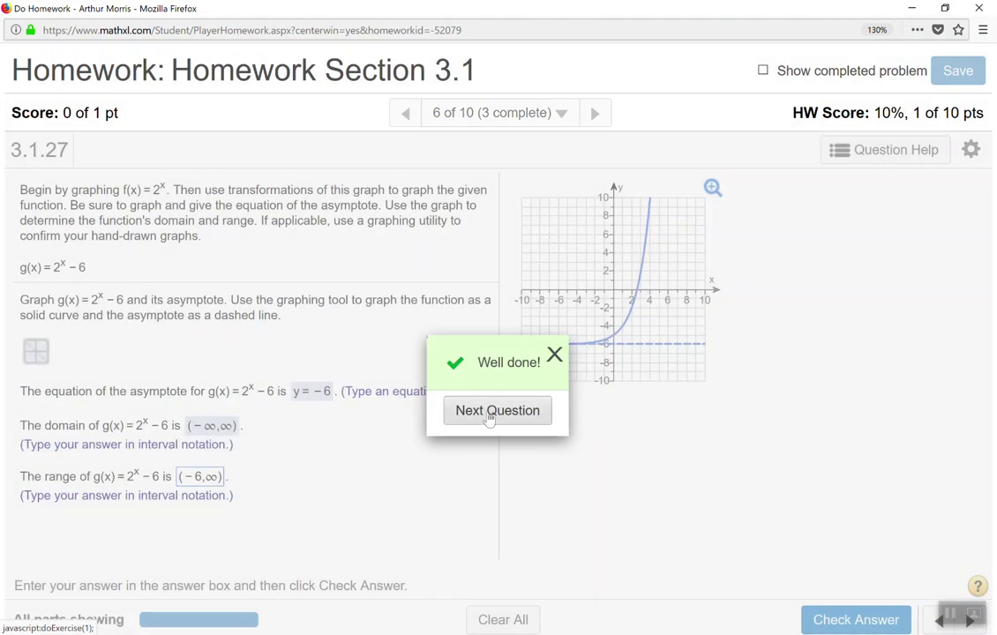
left_click(554, 355)
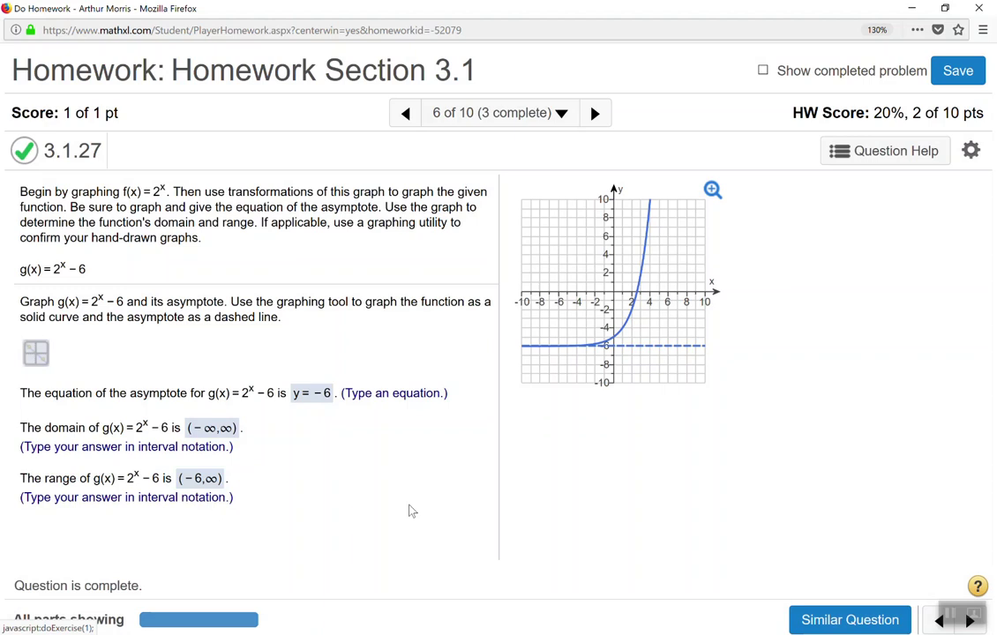
left_click(592, 113)
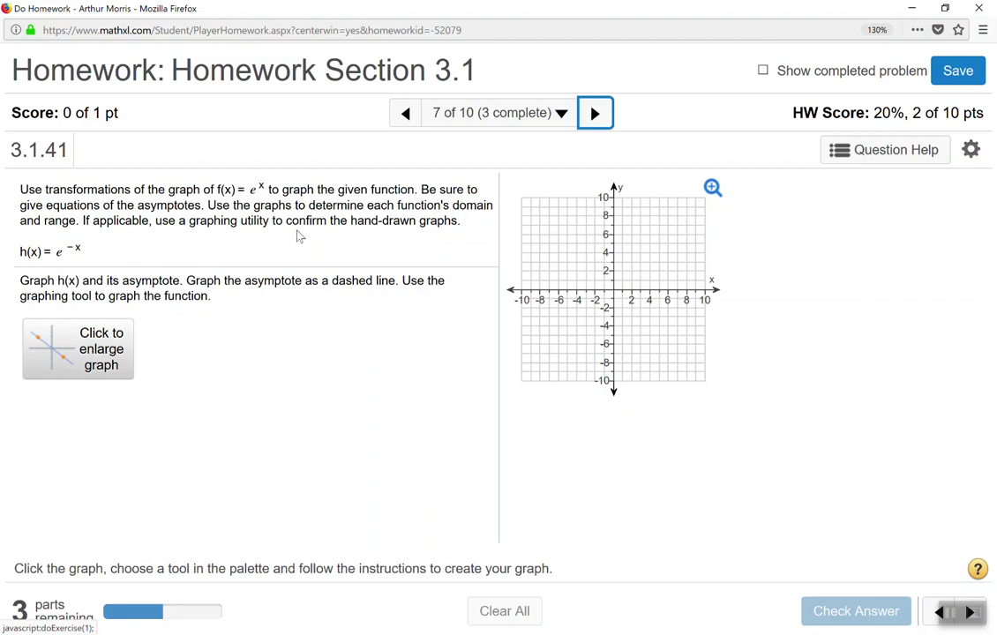
Step: Plot a solid exponential curve with base e on the enlarged graph and reflect it about the y-axis
left_click(100, 367)
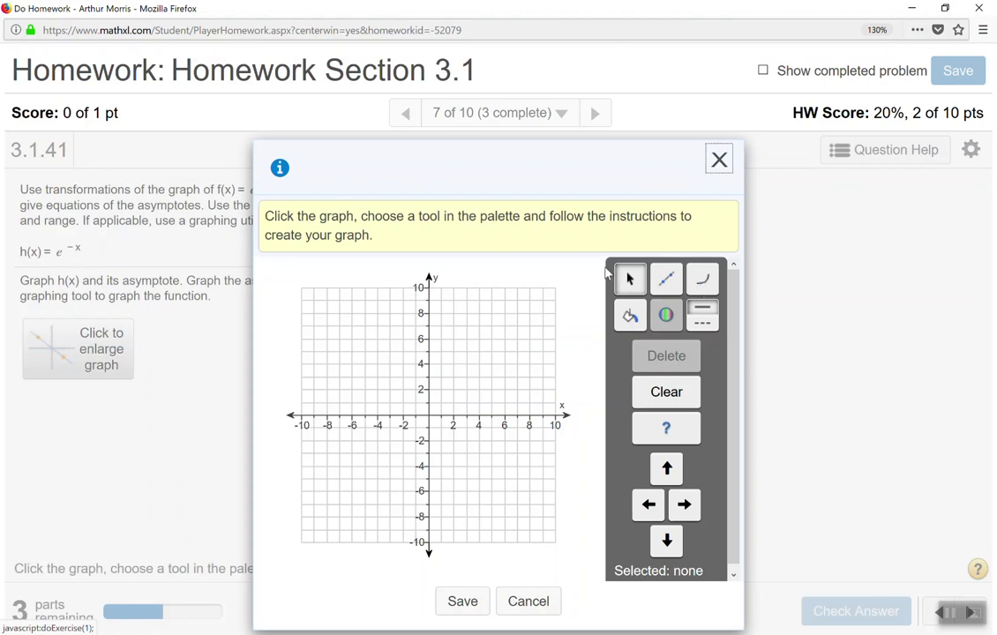
left_click(703, 278)
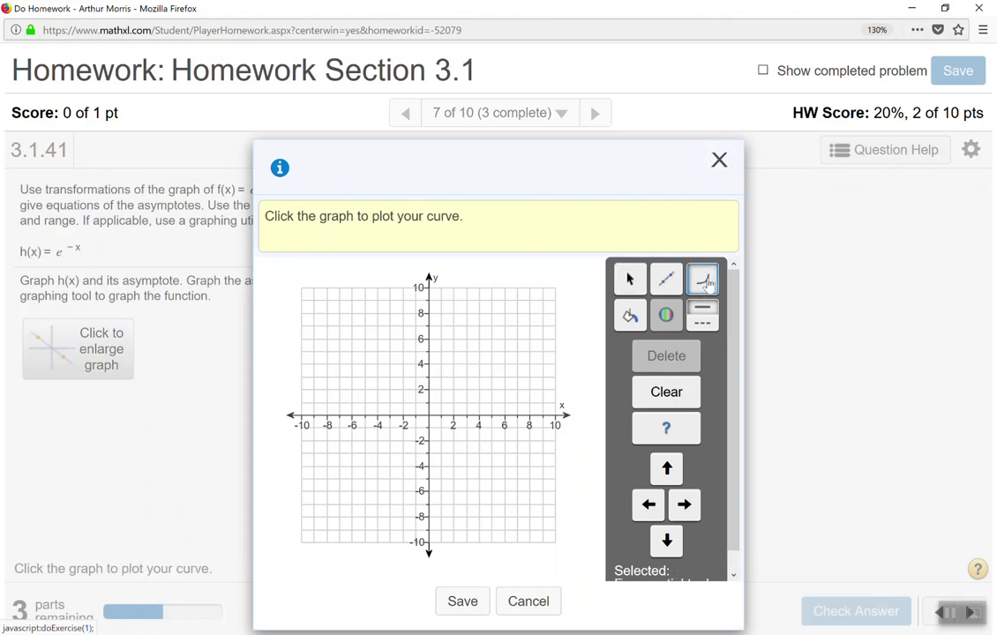
left_click(403, 363)
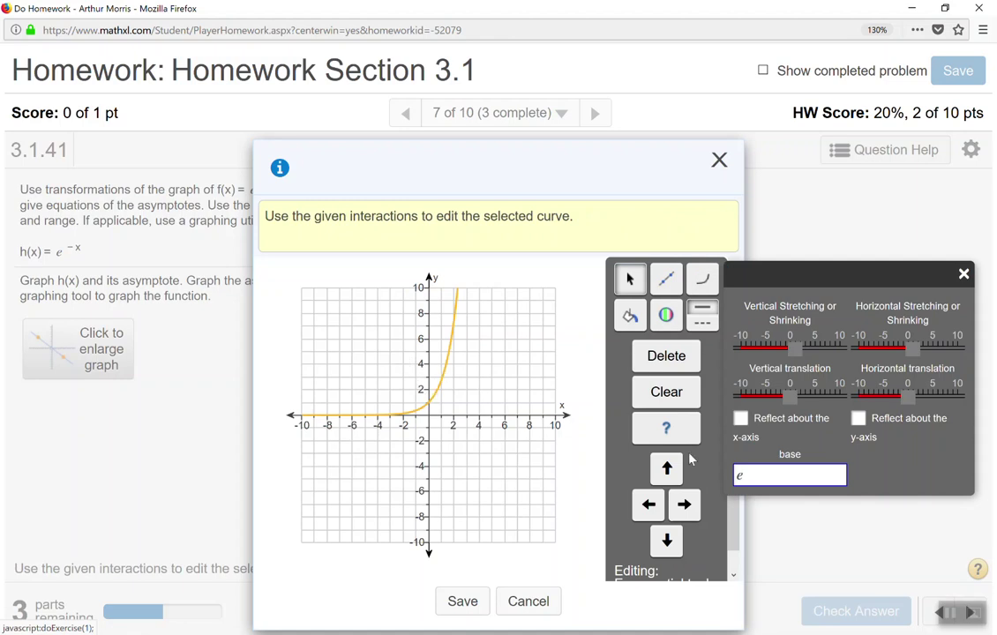
left_click(798, 473)
left_click(741, 475)
left_click(858, 419)
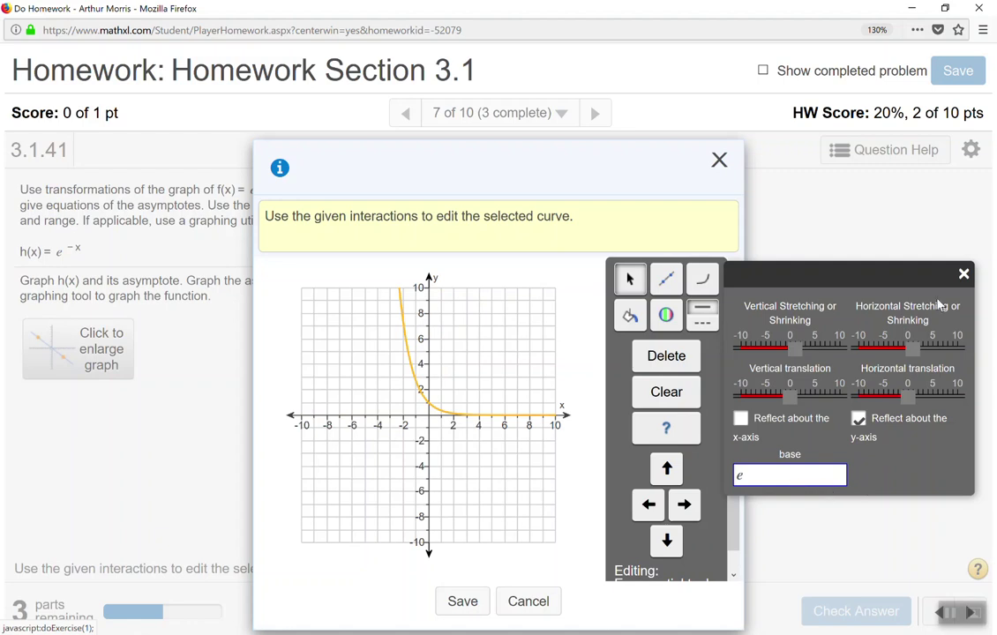
left_click(964, 274)
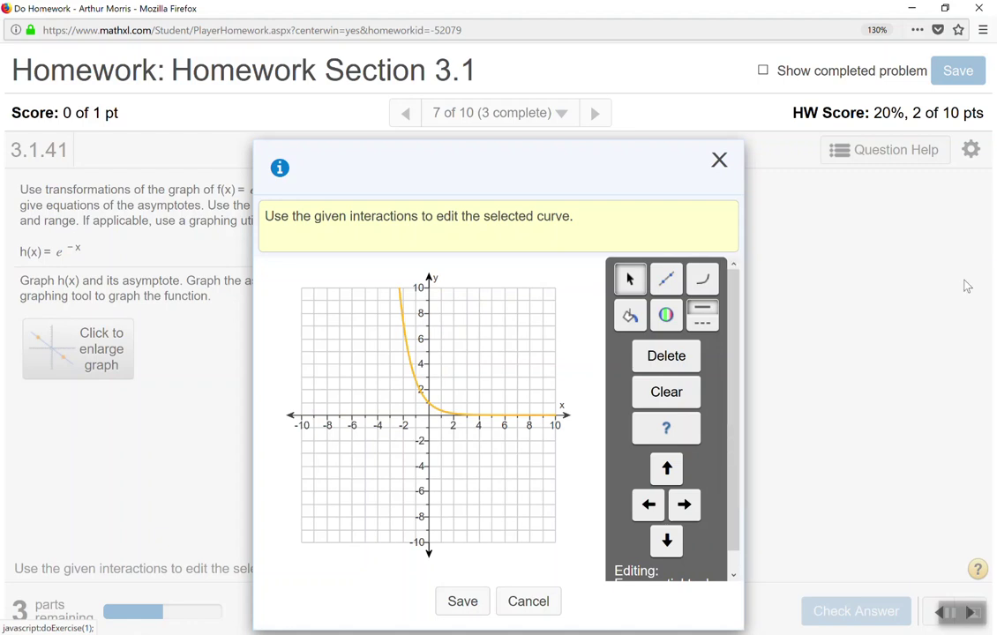
left_click(468, 358)
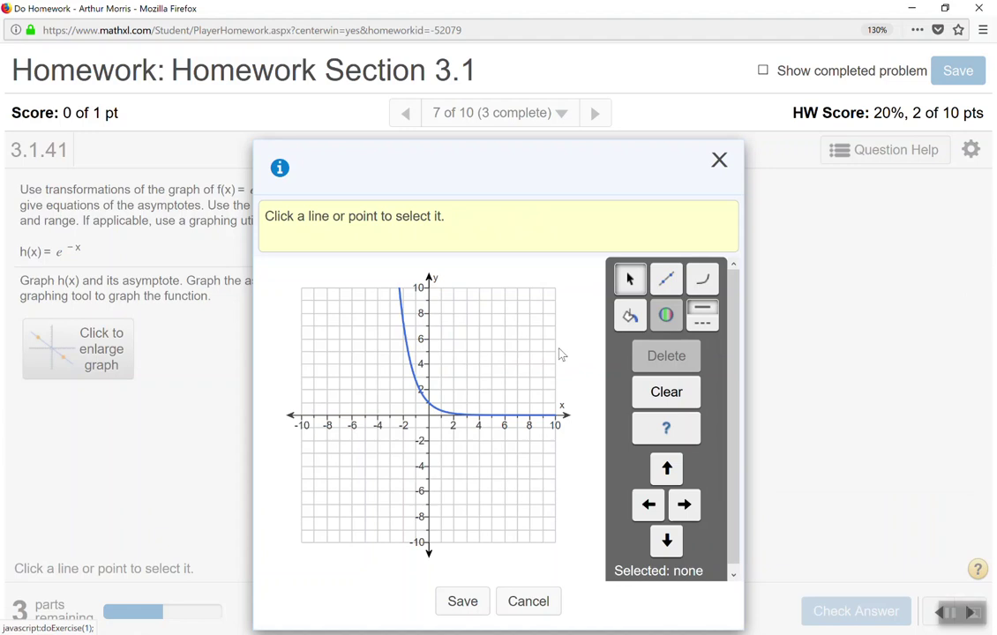
Step: Draw the dashed asymptote along the x-axis through (-2, 0) and (-1, 0), then save and check the graph
left_click(666, 280)
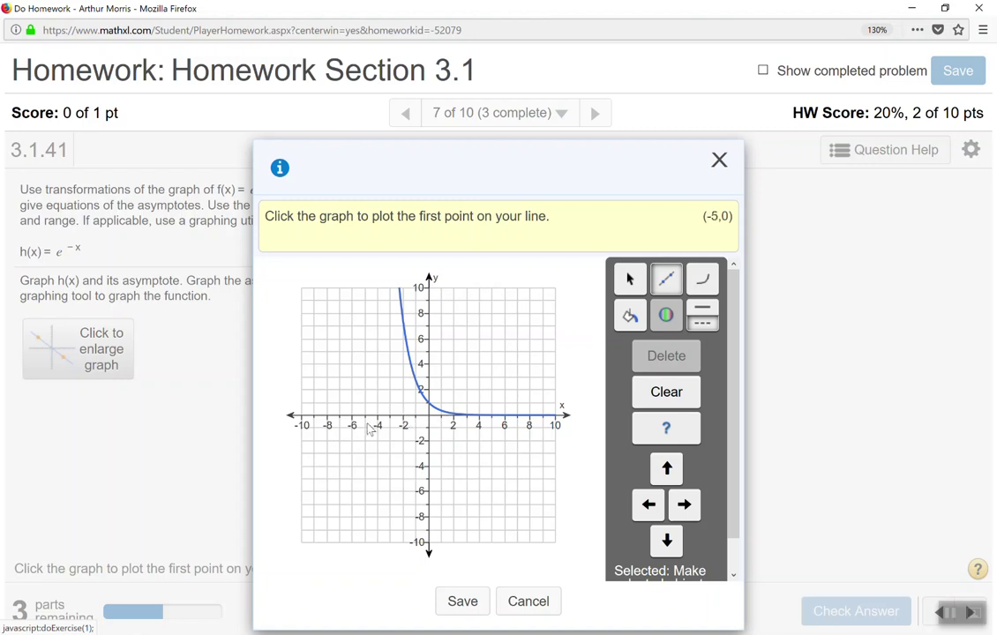
left_click(403, 414)
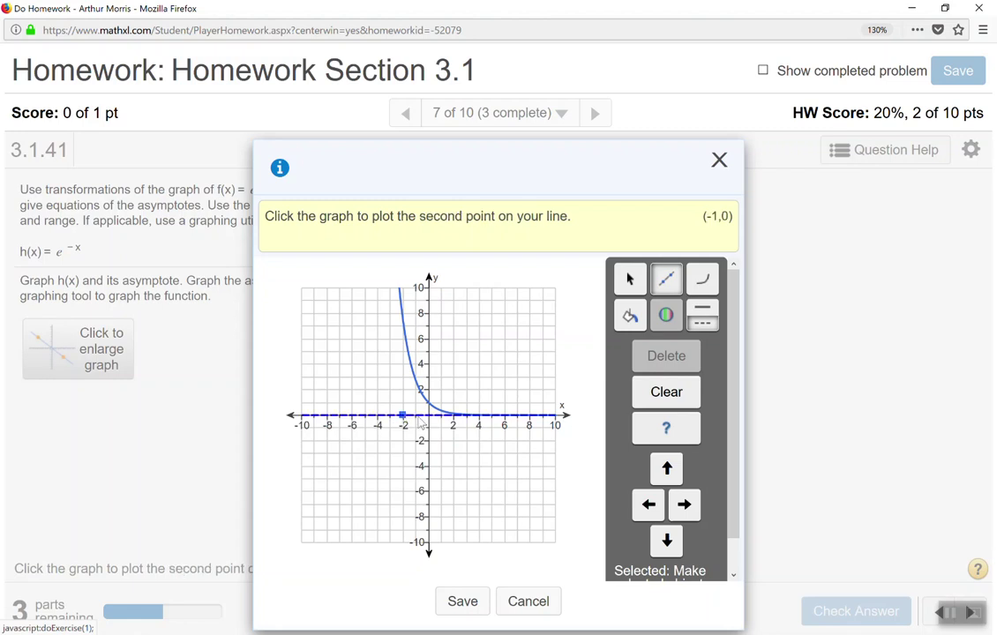
left_click(416, 414)
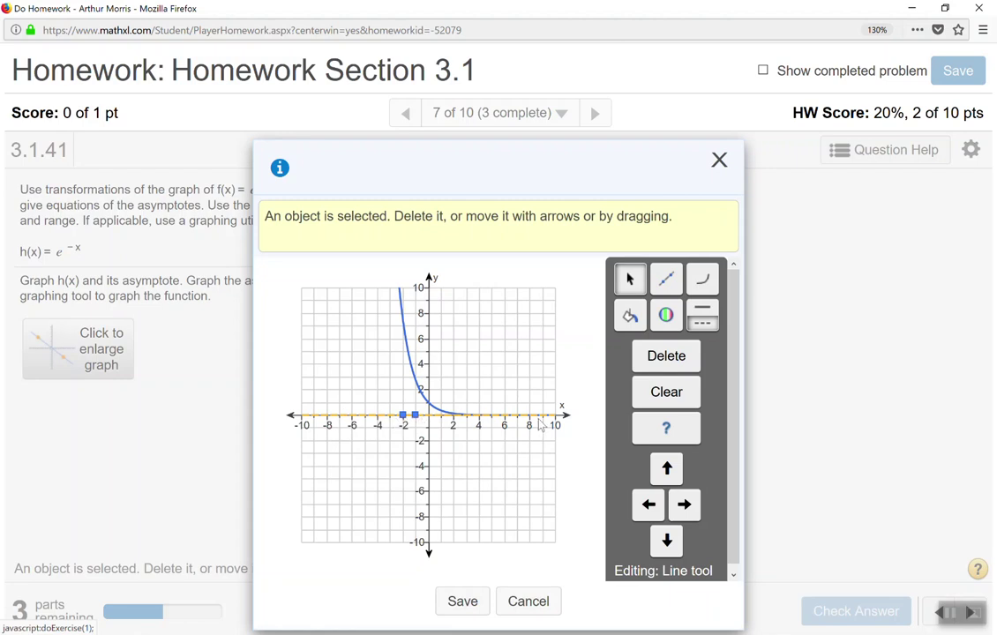
left_click(464, 606)
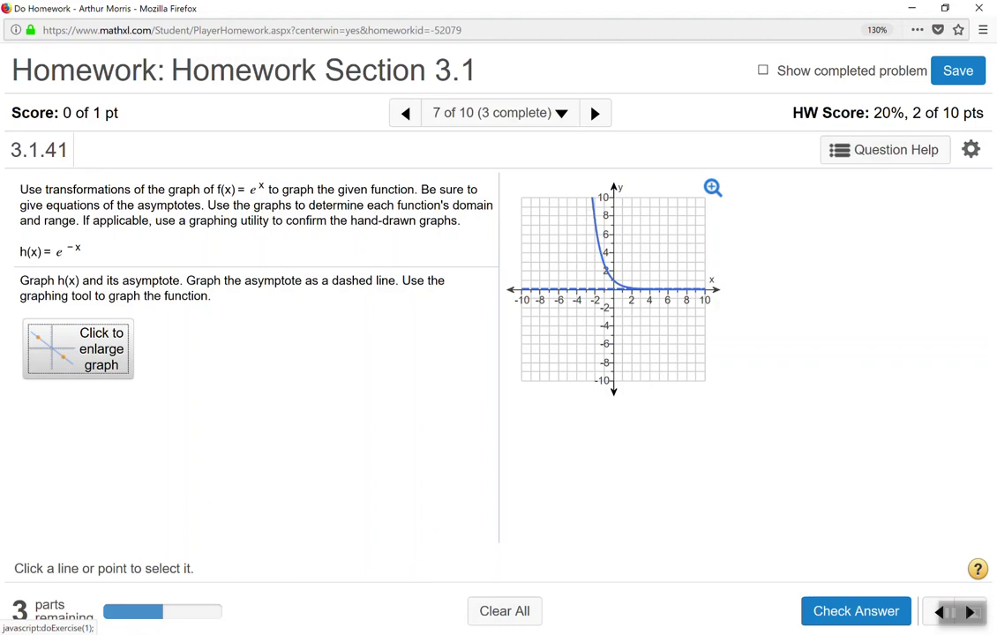
left_click(851, 607)
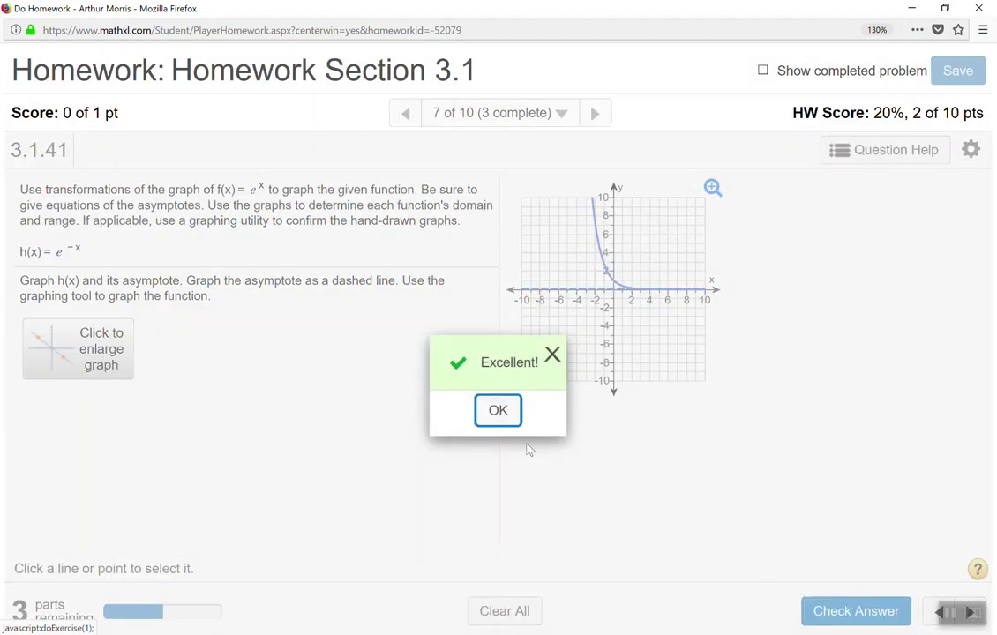
left_click(500, 410)
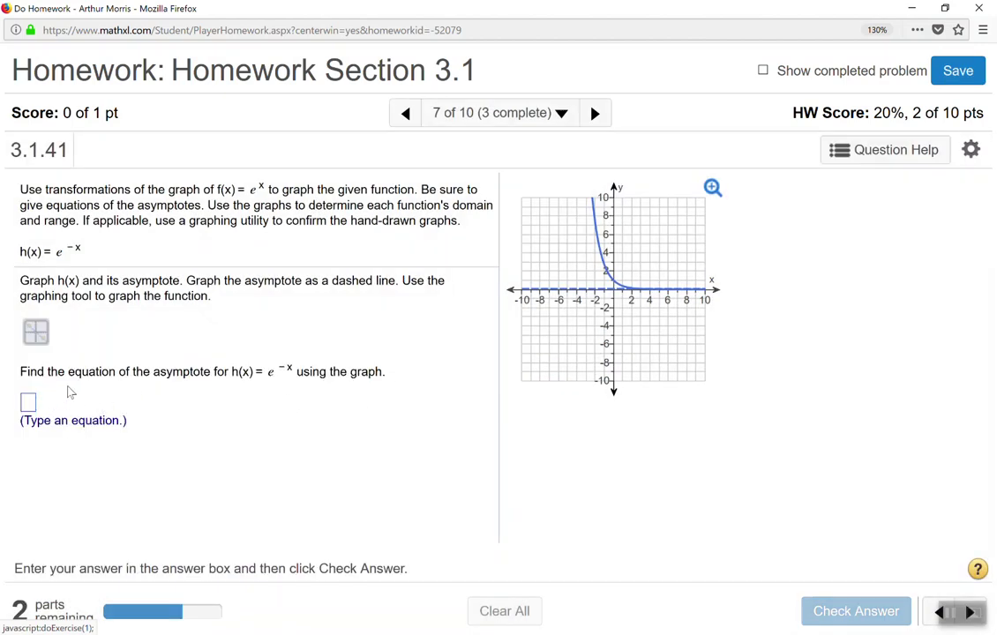
Step: Enter y=0 as the equation of the asymptote for h(x) and check the answer
left_click(27, 406)
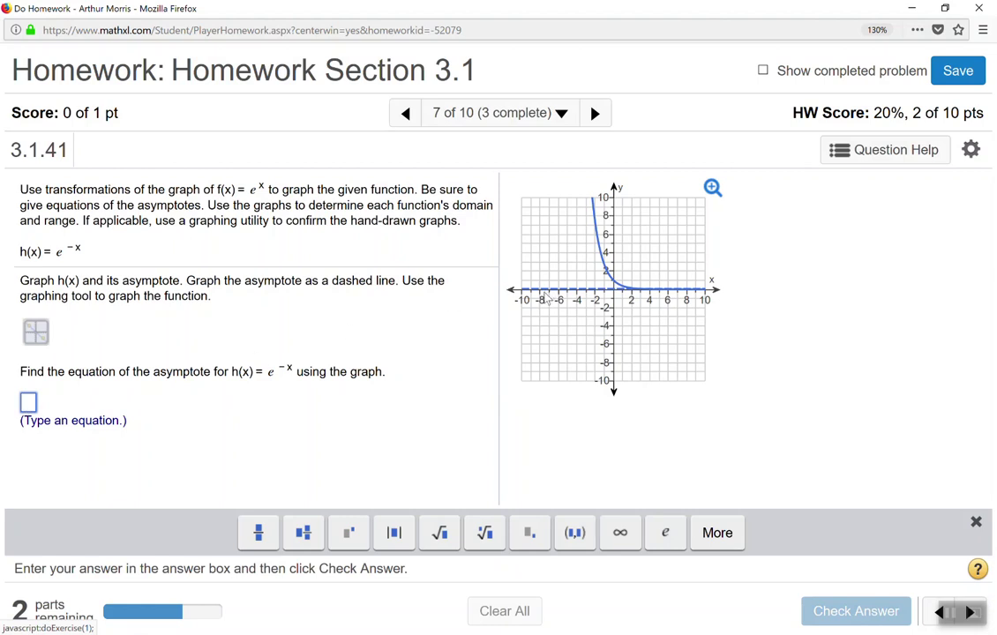
type("y=0")
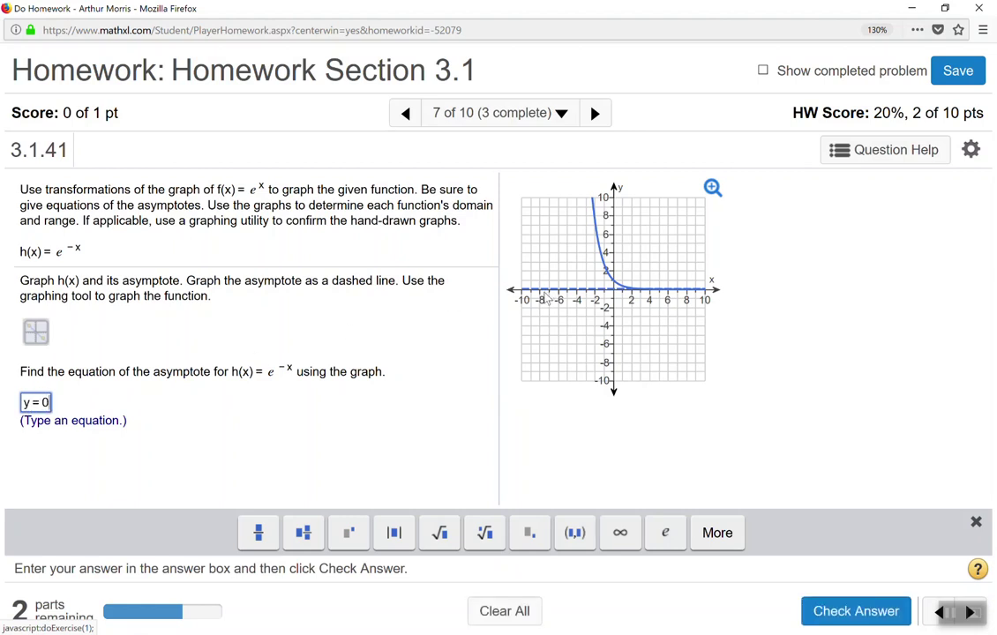
key("Return")
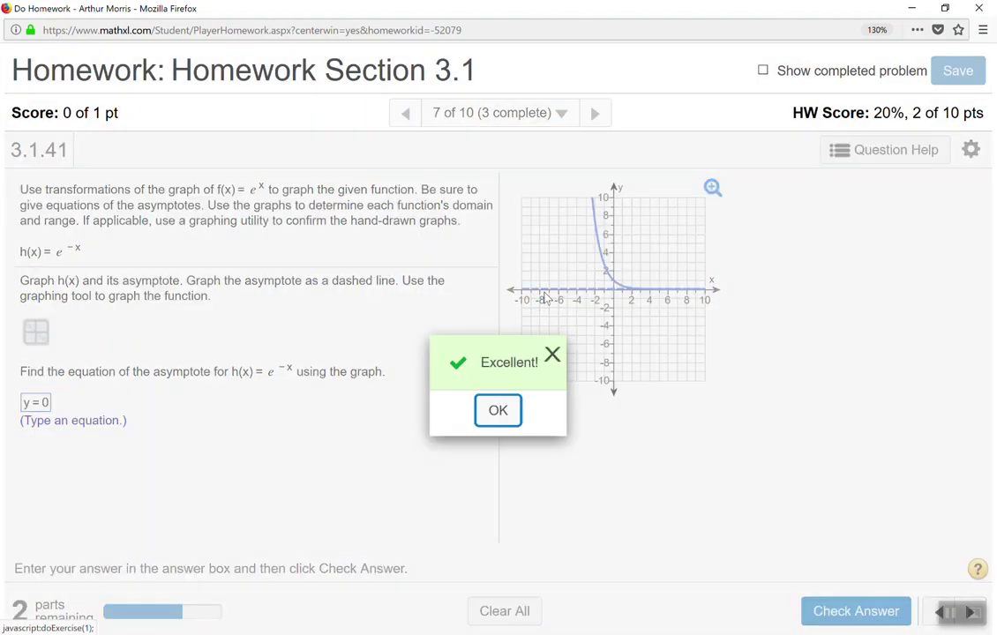
key("Return")
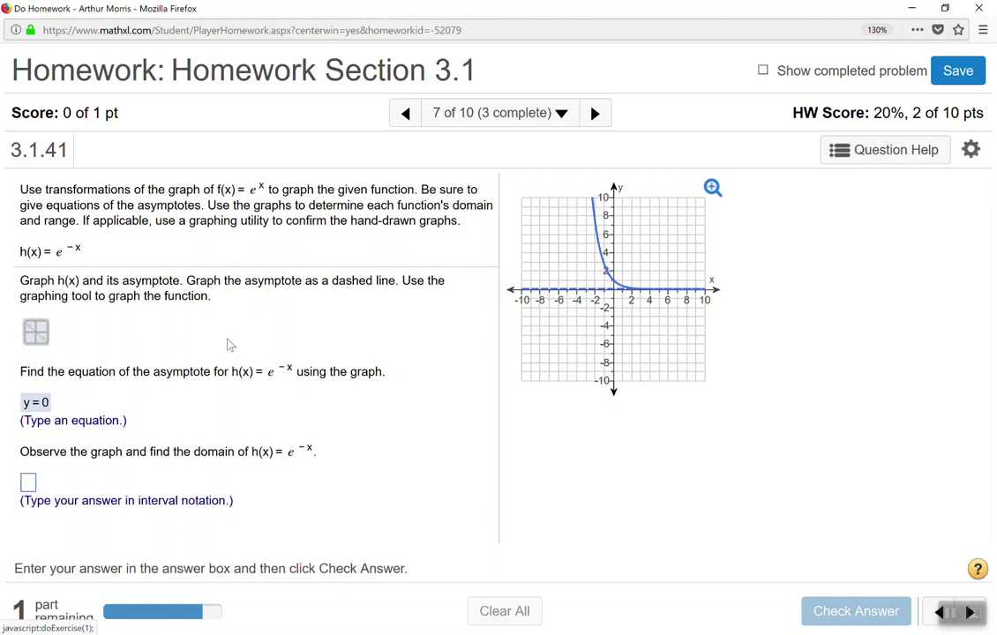
Step: Enter the domain of h(x) as the interval (-∞, ∞) and check the answer
left_click(29, 484)
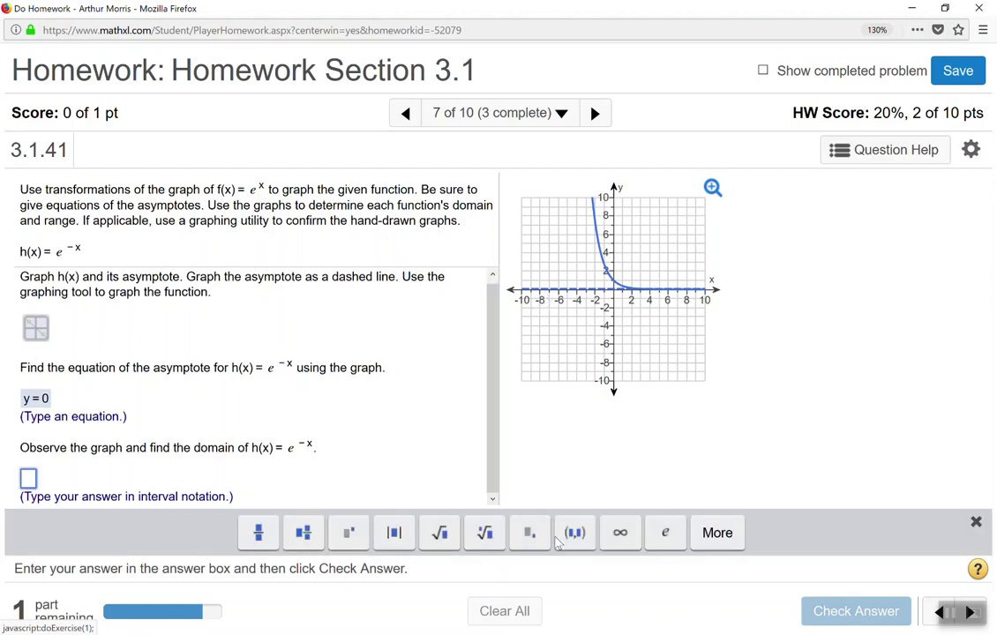
left_click(574, 532)
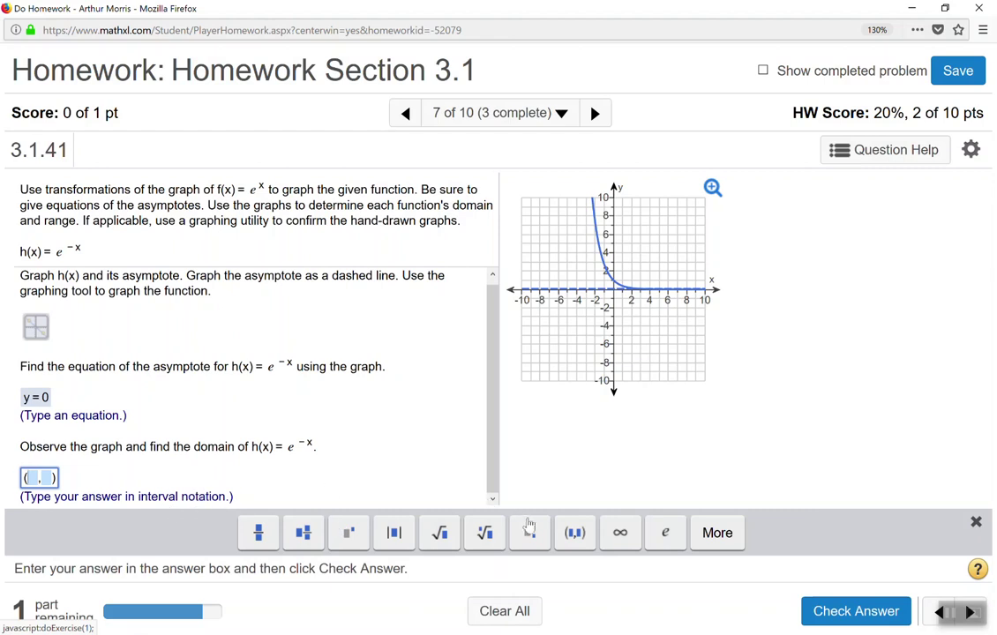
type("-")
left_click(631, 537)
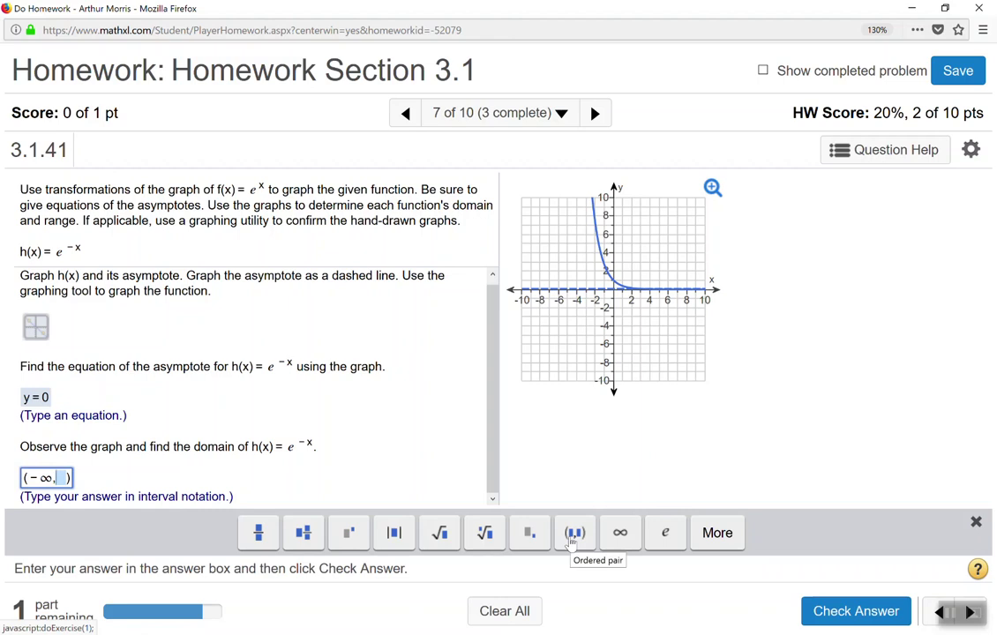
left_click(620, 532)
left_click(866, 600)
left_click(486, 406)
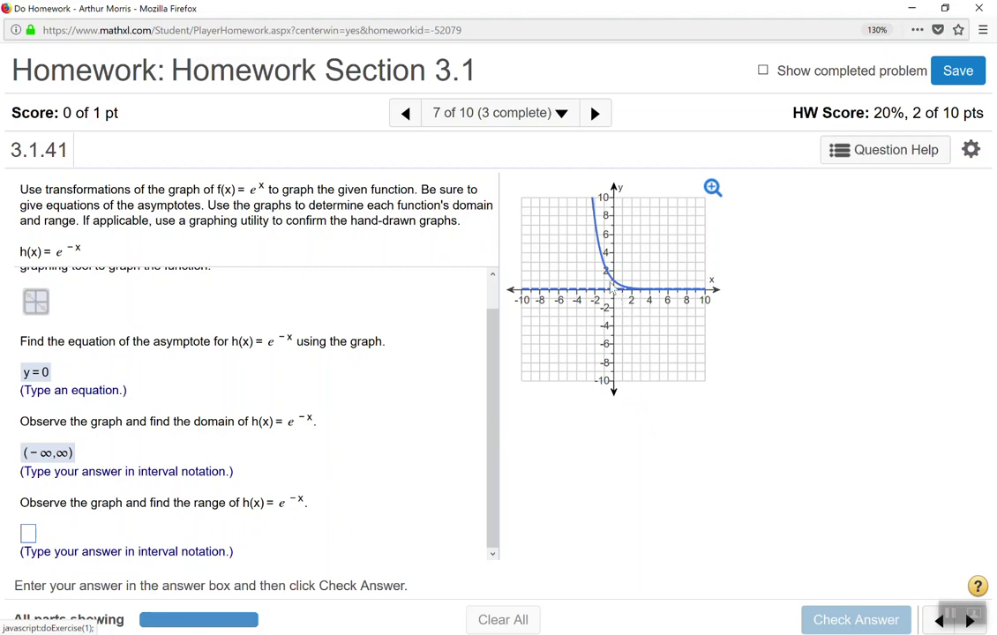
Step: Enter the range of h(x) as the interval (0, ∞), check it, and stay on the completed question
left_click(30, 537)
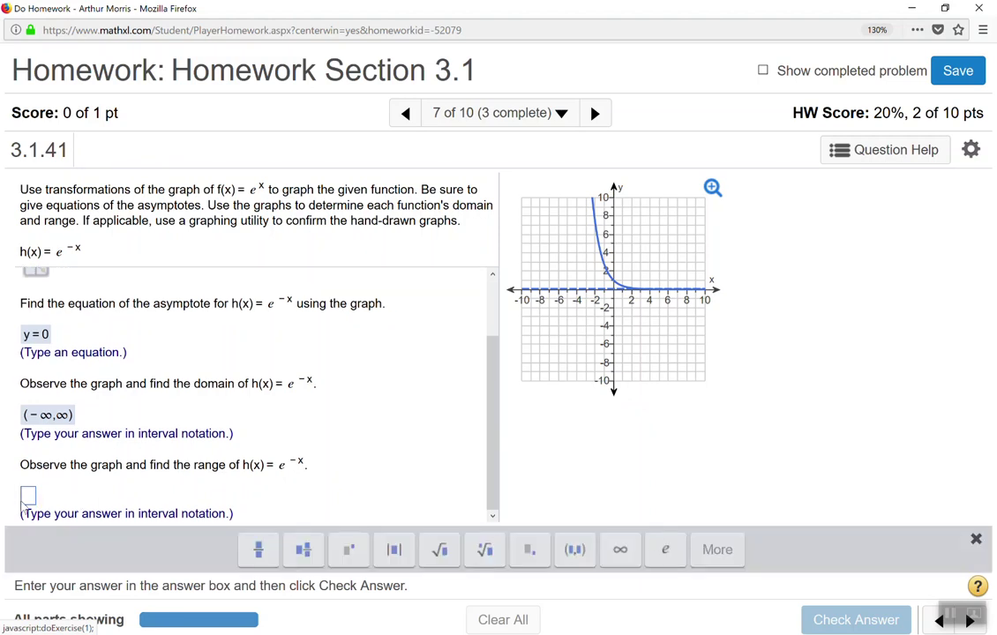
left_click(574, 550)
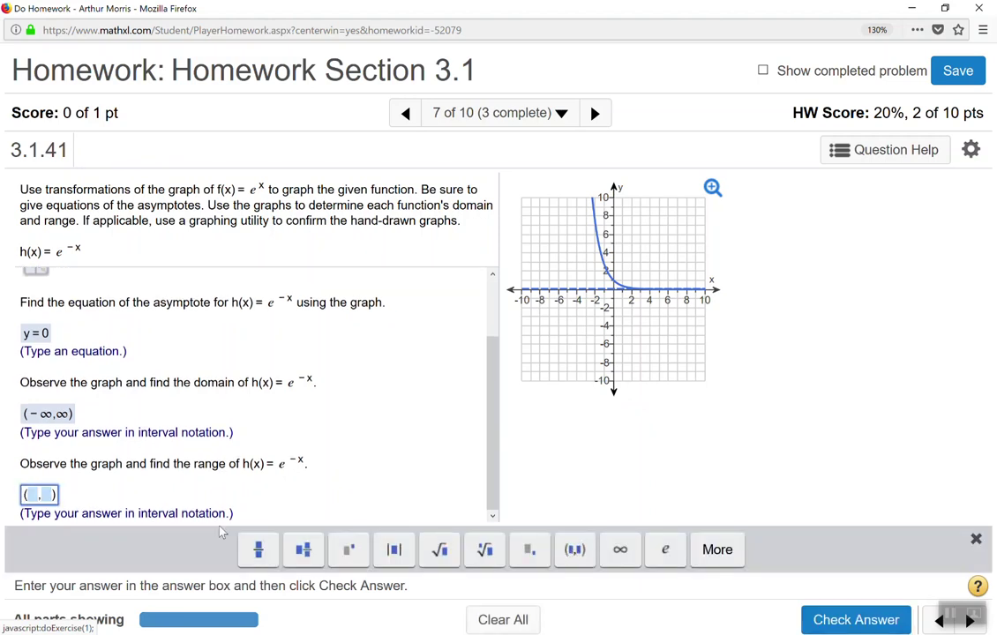
type("0")
left_click(620, 549)
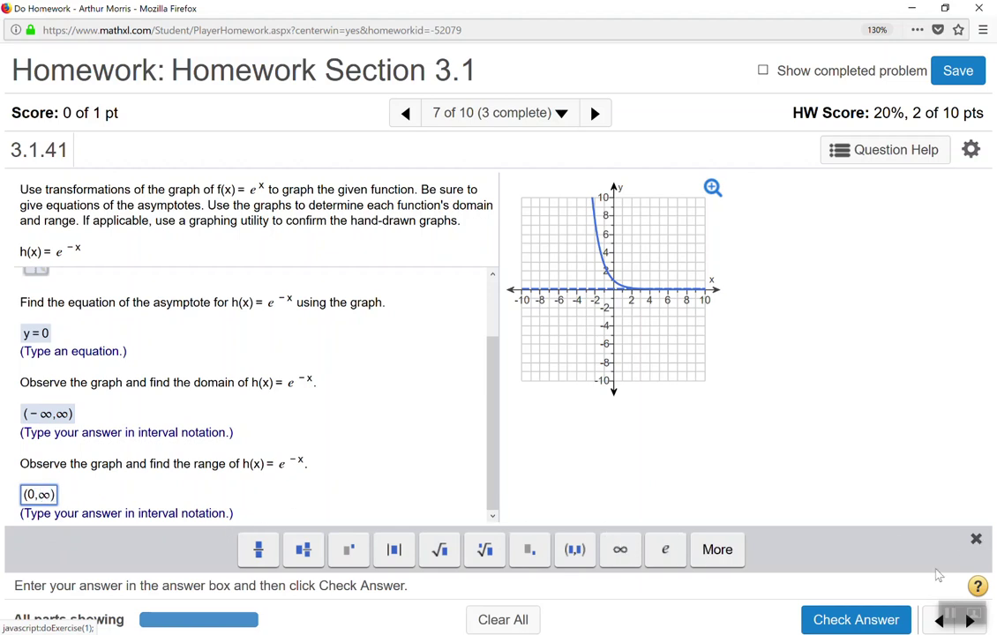
left_click(882, 621)
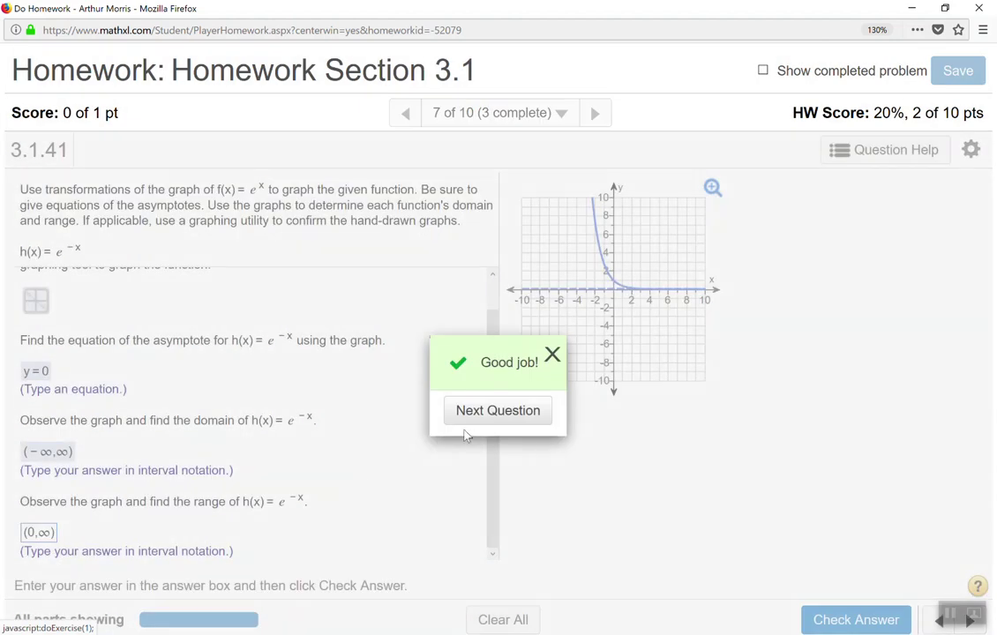
left_click(552, 353)
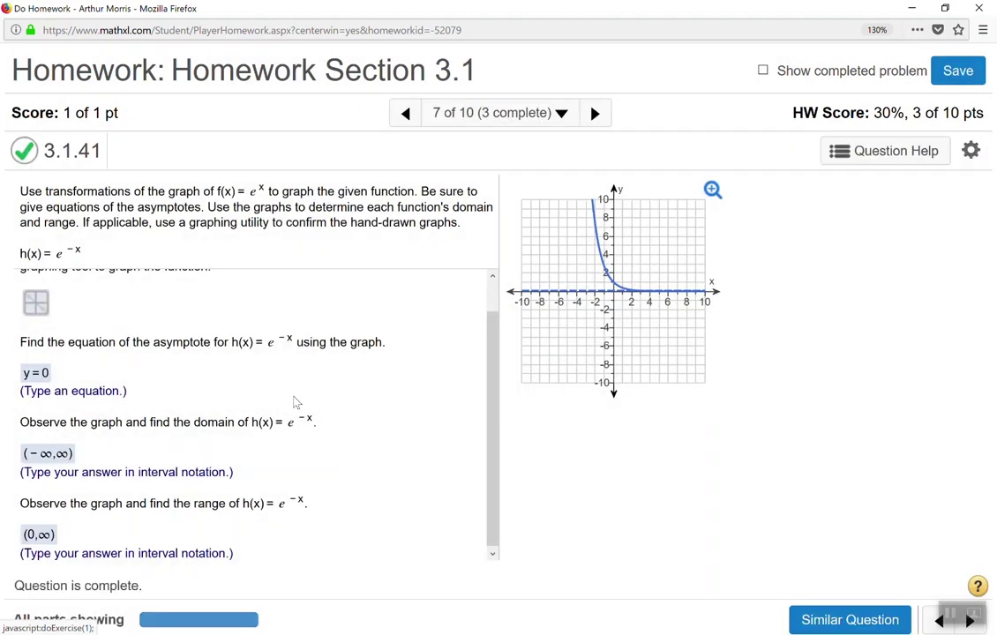
scroll(327, 452, "up", 1)
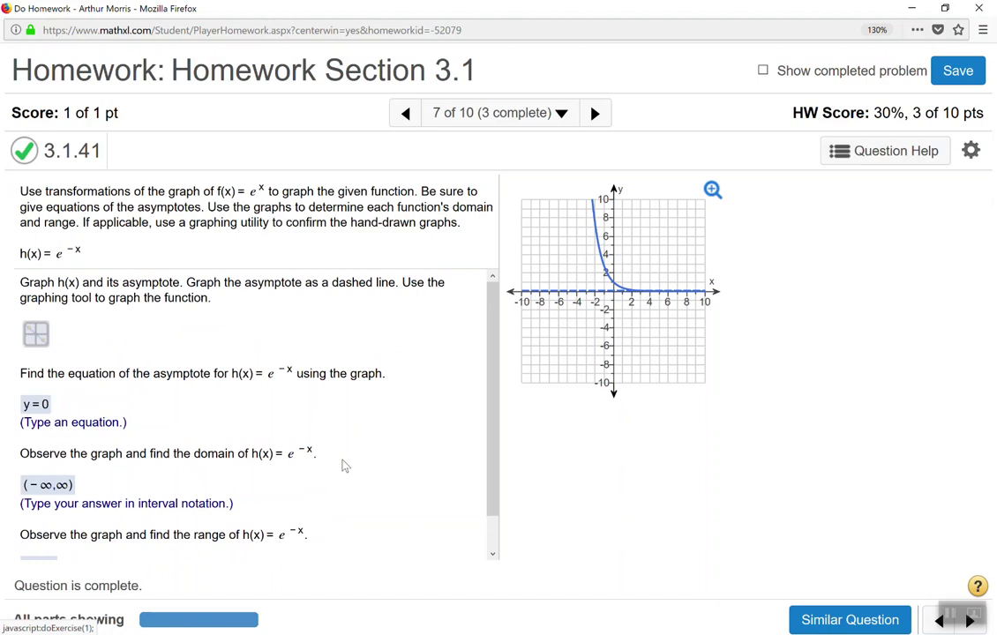